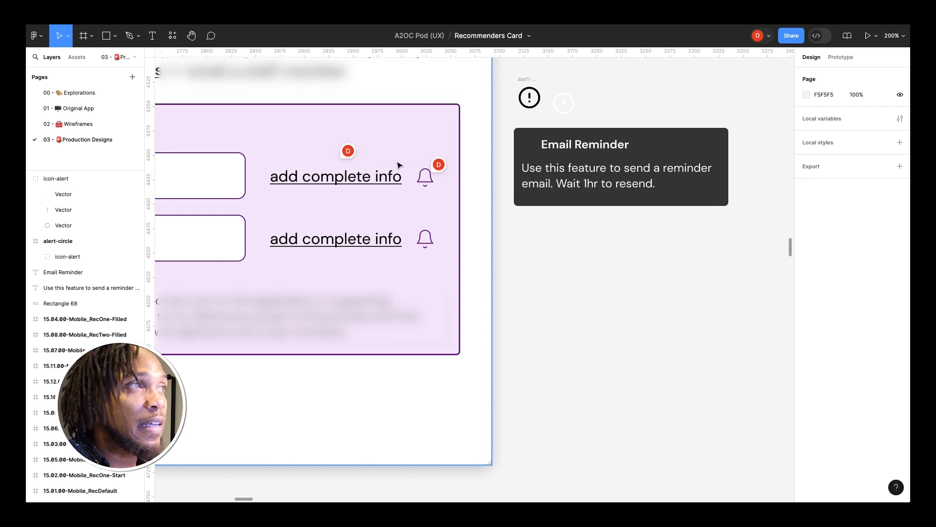
Step: Delete the duplicate alert icon sitting beside the original one
mouse_move(436, 170)
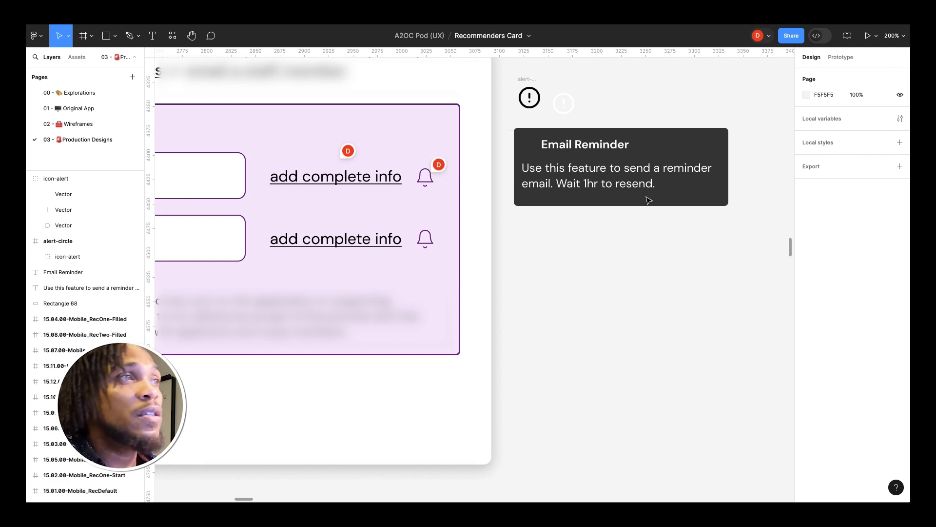
left_click(578, 145)
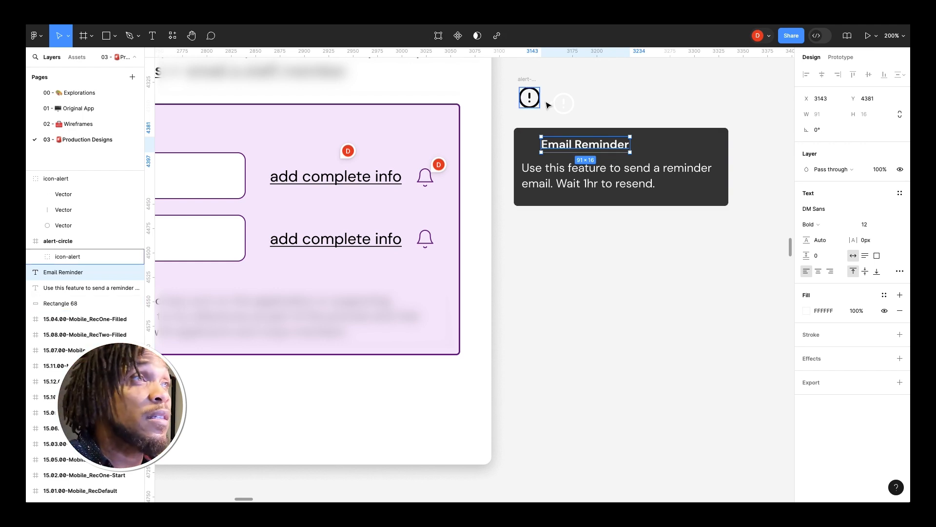
left_click(565, 110)
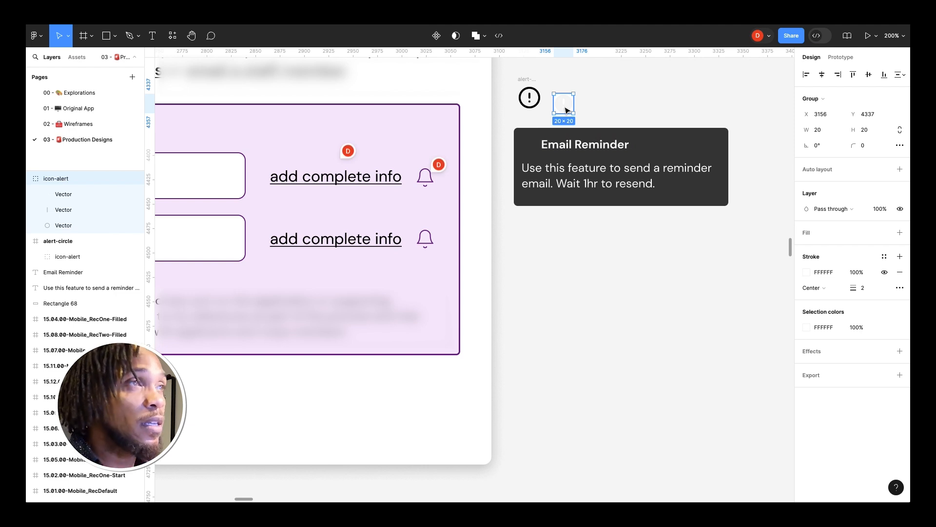
key("Delete")
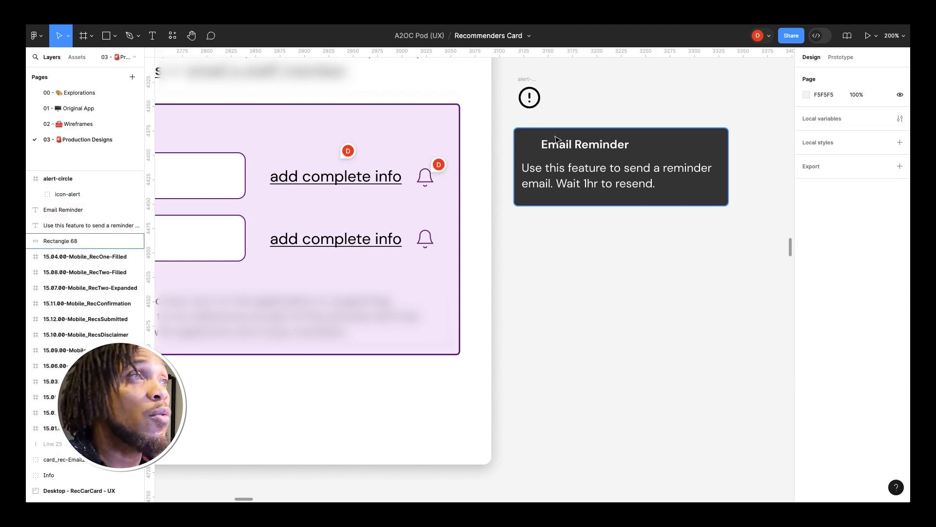
Step: Paste the alert icon into the tooltip and place it left of the Email Reminder title
left_click(552, 150)
left_click_drag(552, 150, 575, 151)
left_click(545, 151)
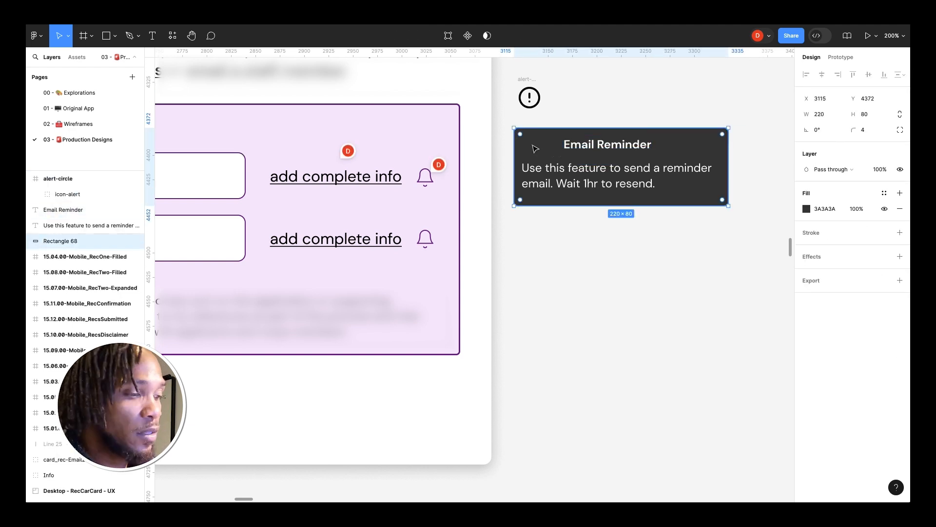
key("ctrl+v")
left_click_drag(563, 109, 539, 153)
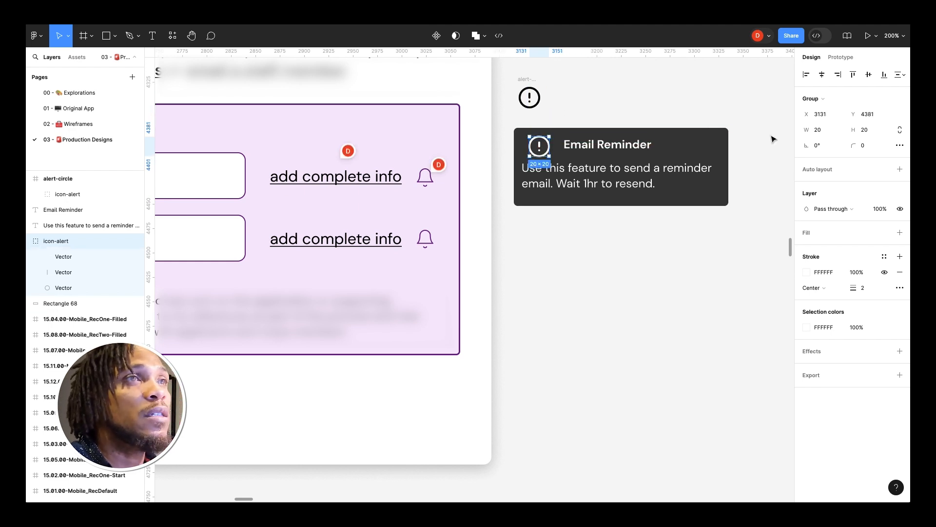
Step: Lock the icon's proportions and set its width to 16
left_click(900, 130)
left_click(823, 132)
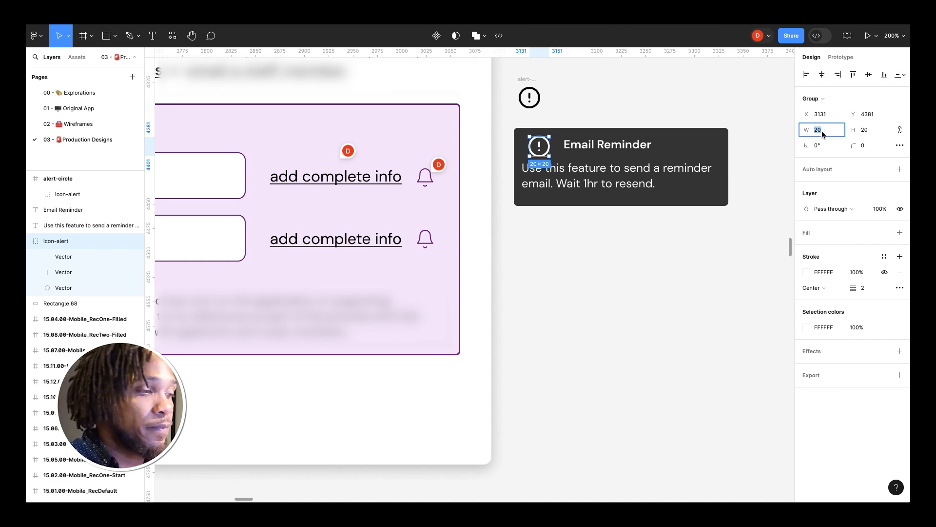
type("16")
key("Return")
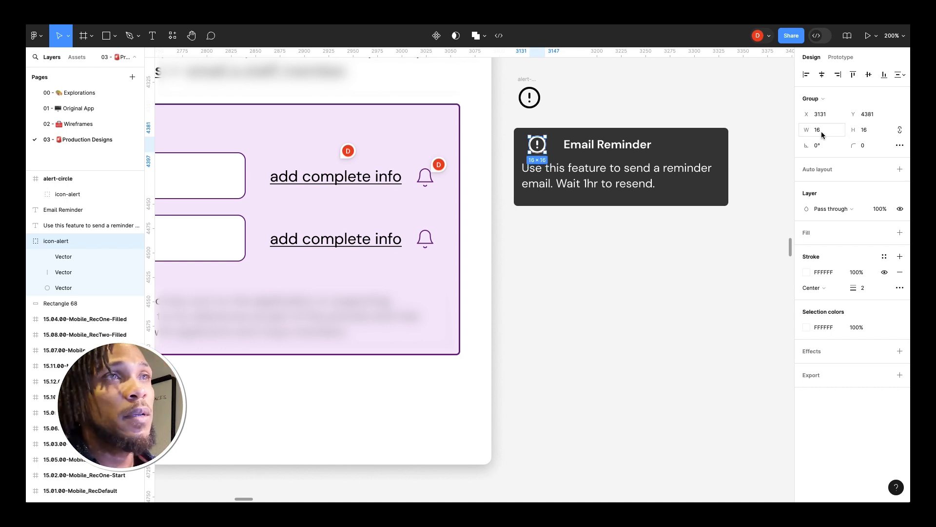
Step: Nudge the Email Reminder title left, closer to the icon
left_click(29, 241)
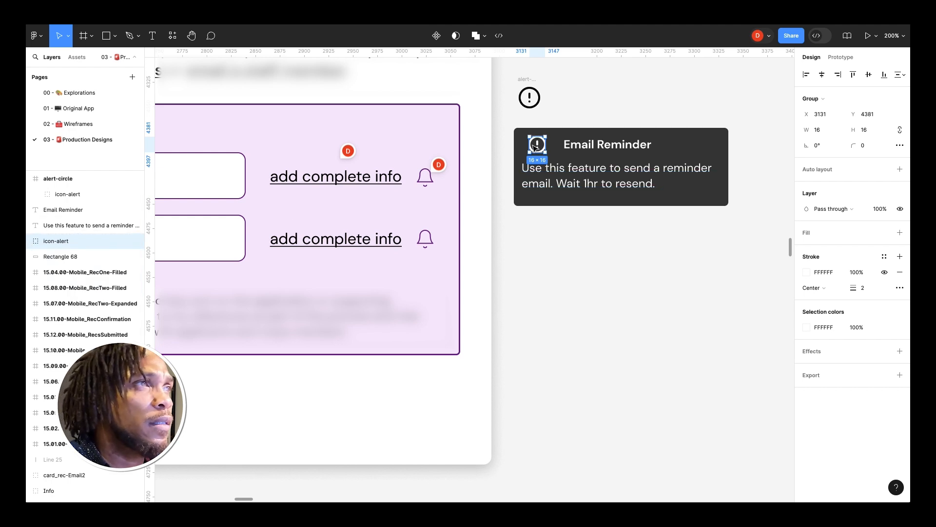
key("alt")
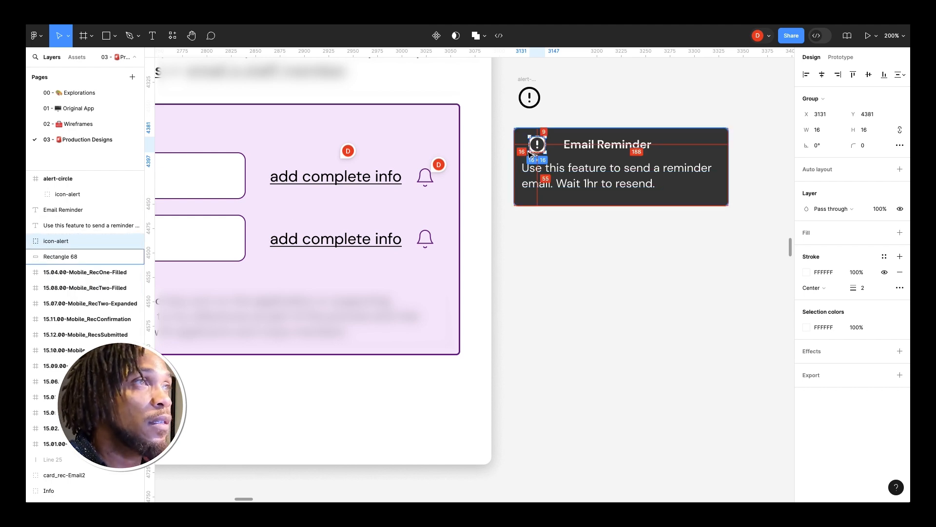
left_click(566, 145)
key("shift+Left")
scroll(570, 148, "down", 1)
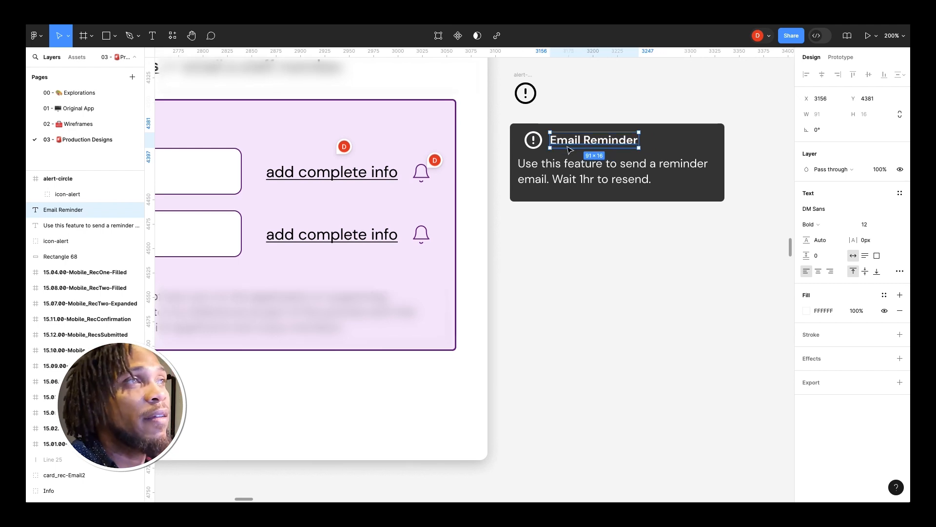
Step: Group the alert icon with the title and name the group grp- title
left_click(533, 141)
left_click(590, 141, "shift")
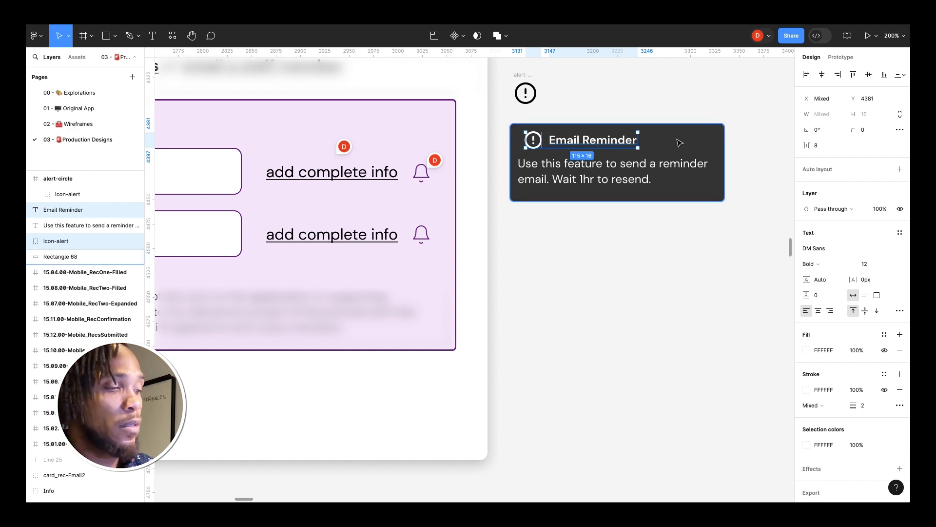
key("ctrl+g")
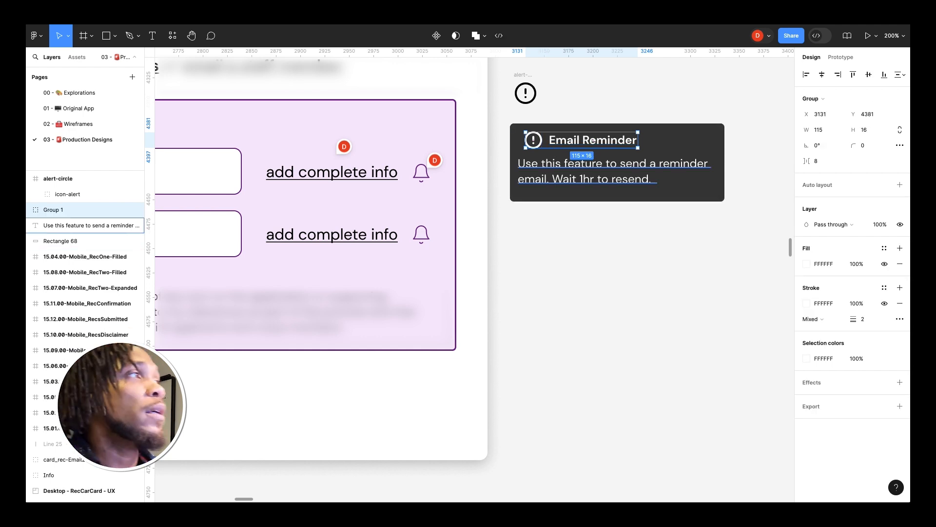
double_click(60, 210)
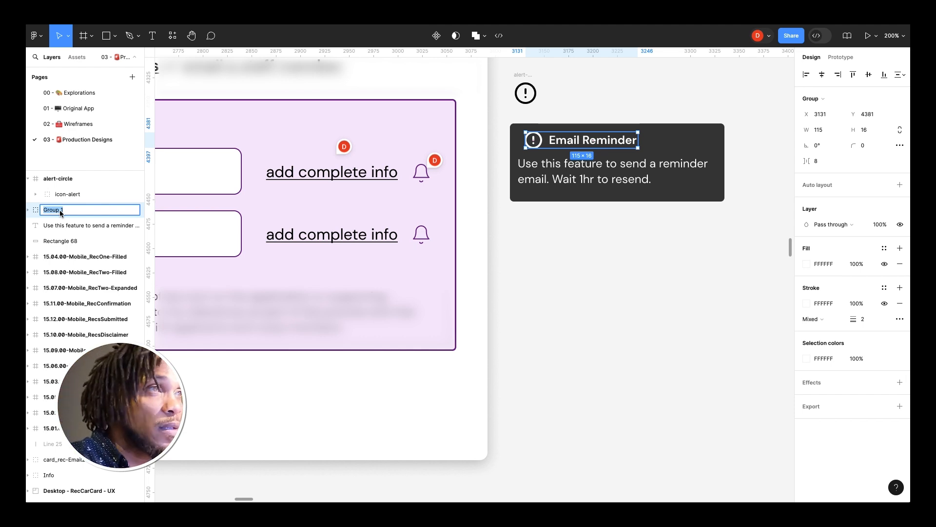
type("gro")
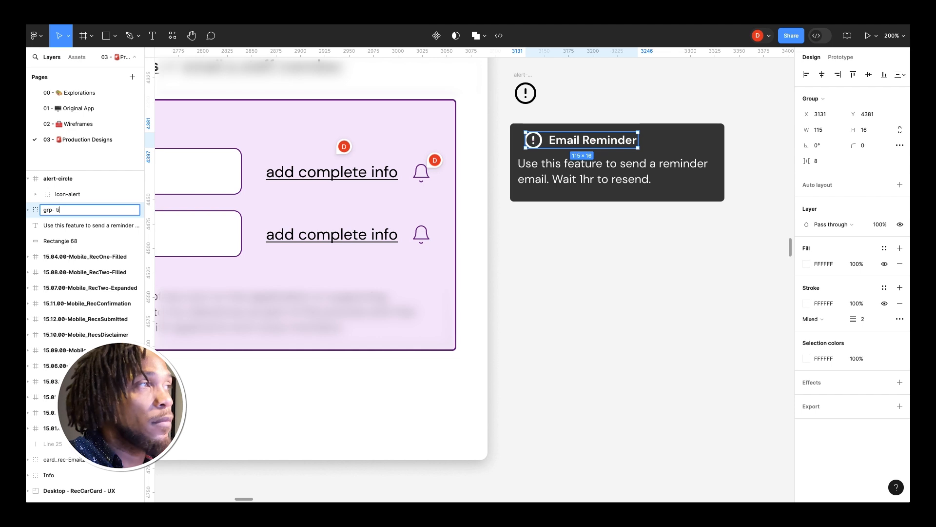
key("Return")
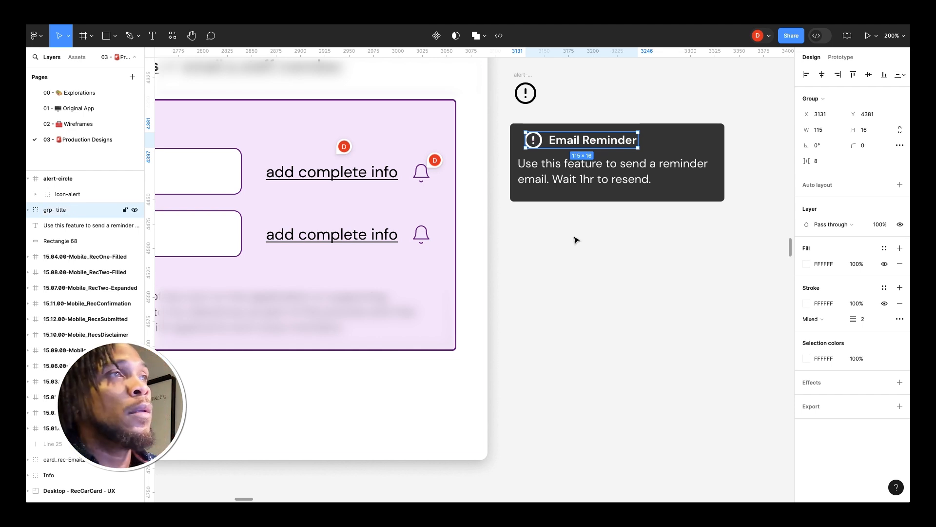
Step: Center the title group horizontally within the tooltip background
left_click(703, 141, "shift")
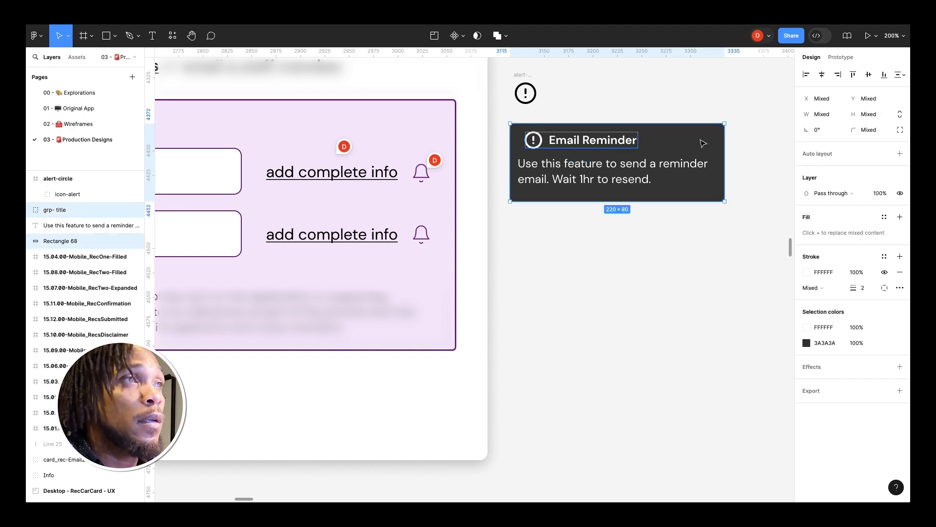
left_click(824, 74)
Step: Measure the title group's spacing and nudge it up by one pixel
left_click(553, 165)
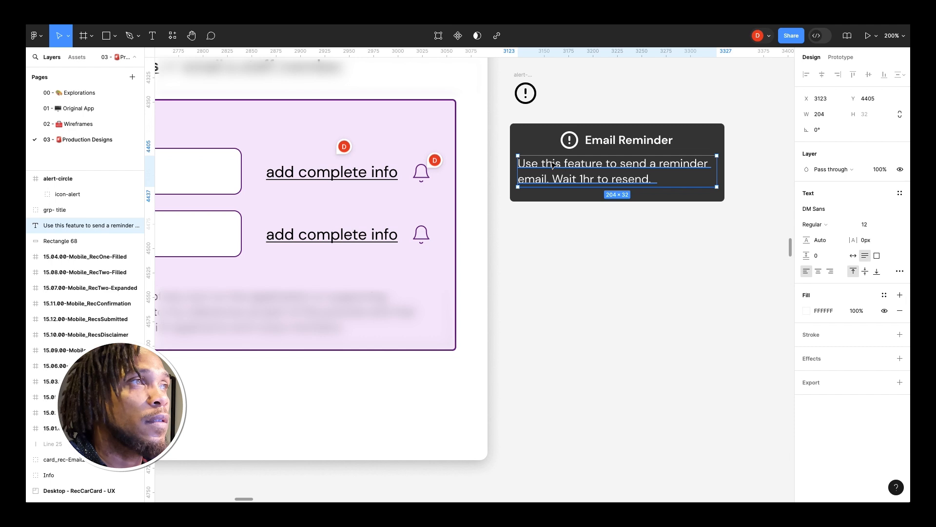
key("alt")
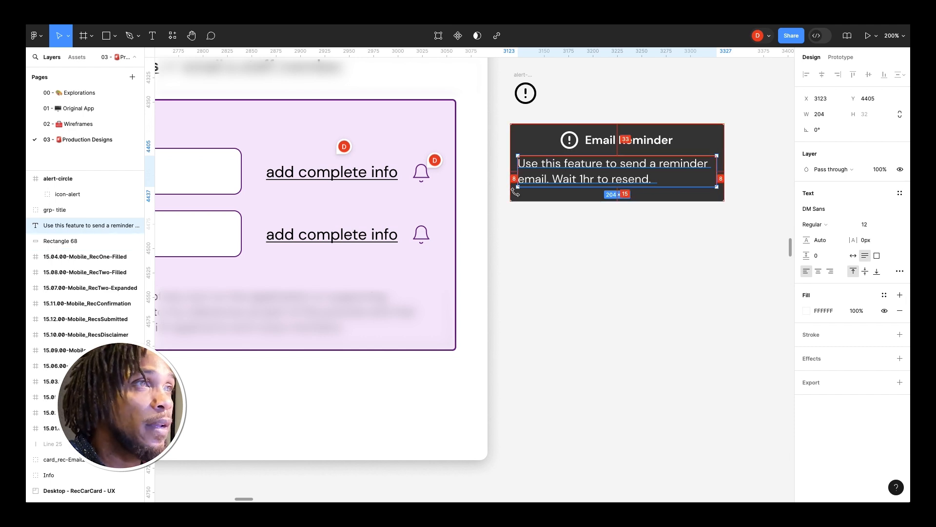
left_click(651, 196)
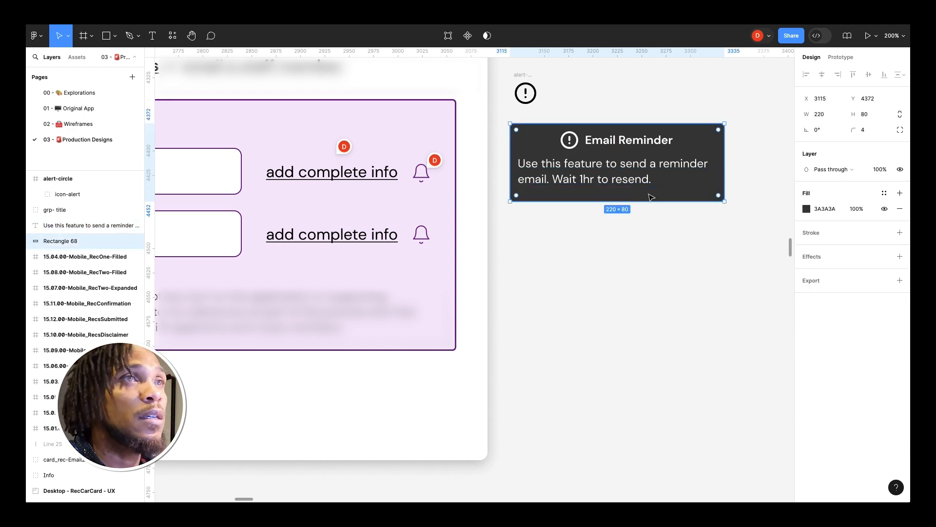
left_click(612, 132)
key("Up")
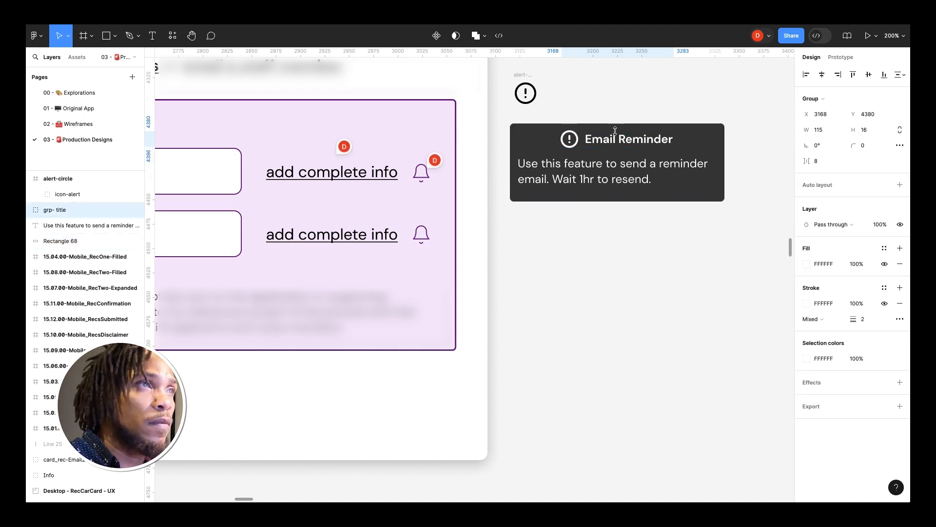
Step: Inspect the body text's spacing against the title and the tooltip background edges
left_click(632, 167)
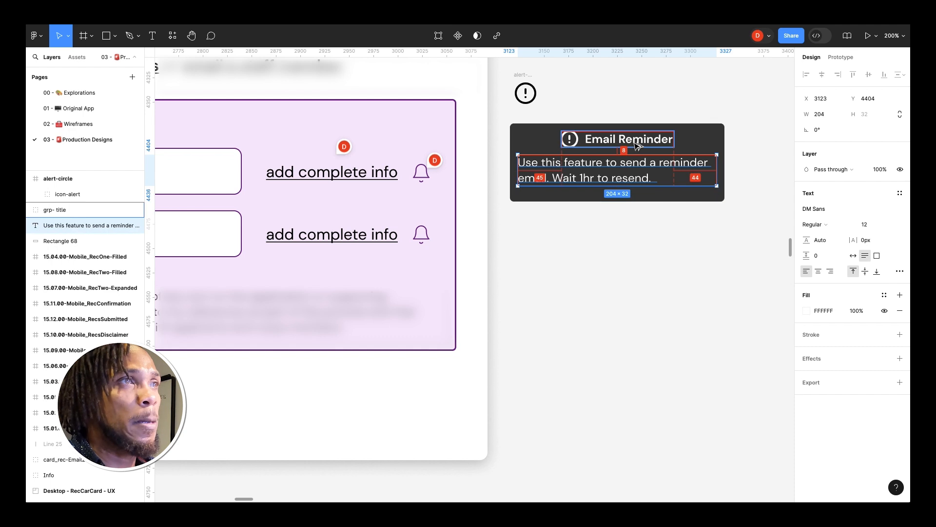
left_click(654, 194)
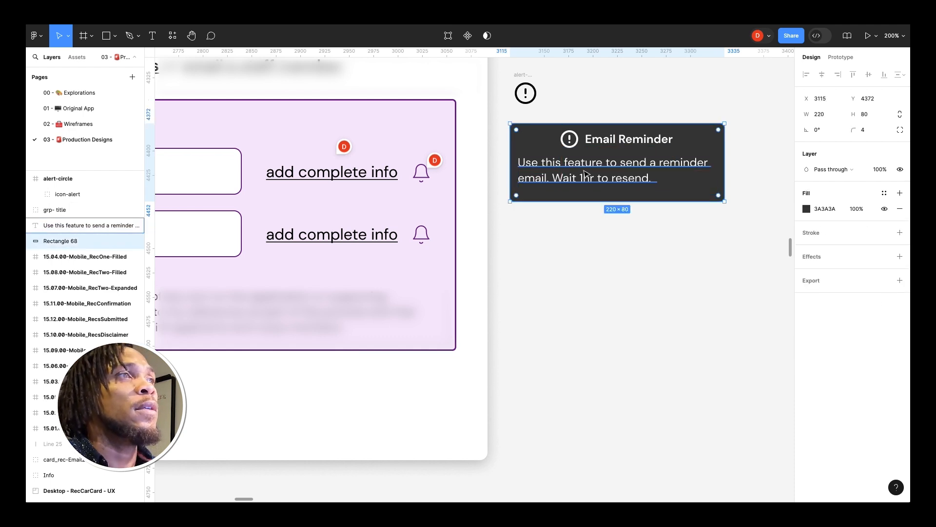
left_click(581, 174)
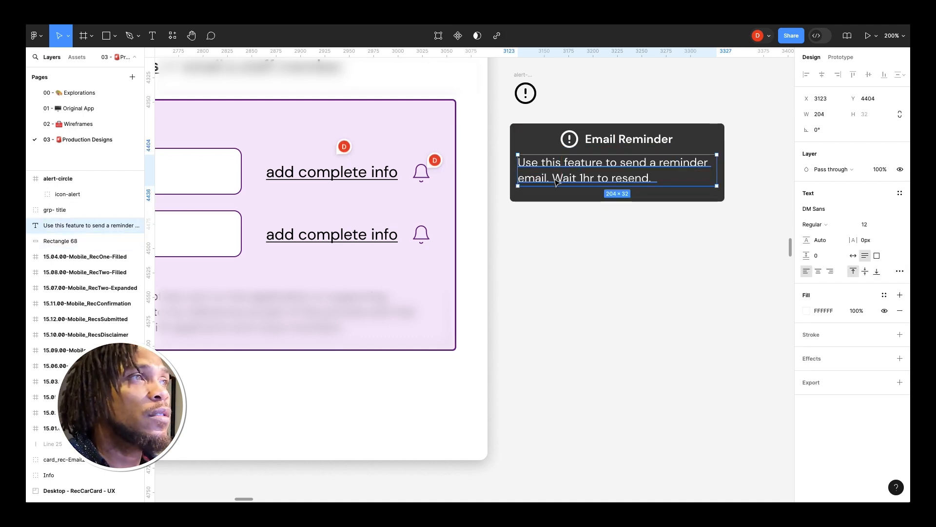
key("alt")
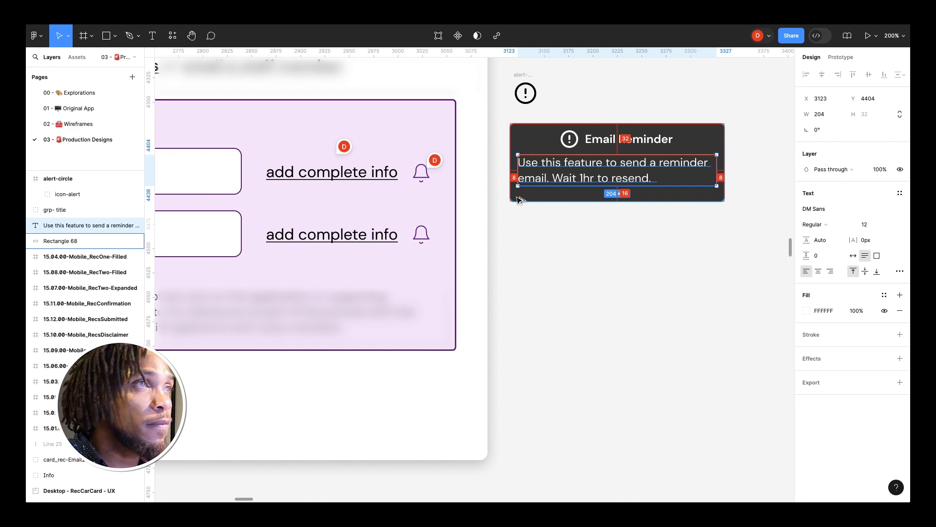
Step: Group all tooltip elements together and name the group tip-email-reminder
left_click_drag(740, 215, 502, 116)
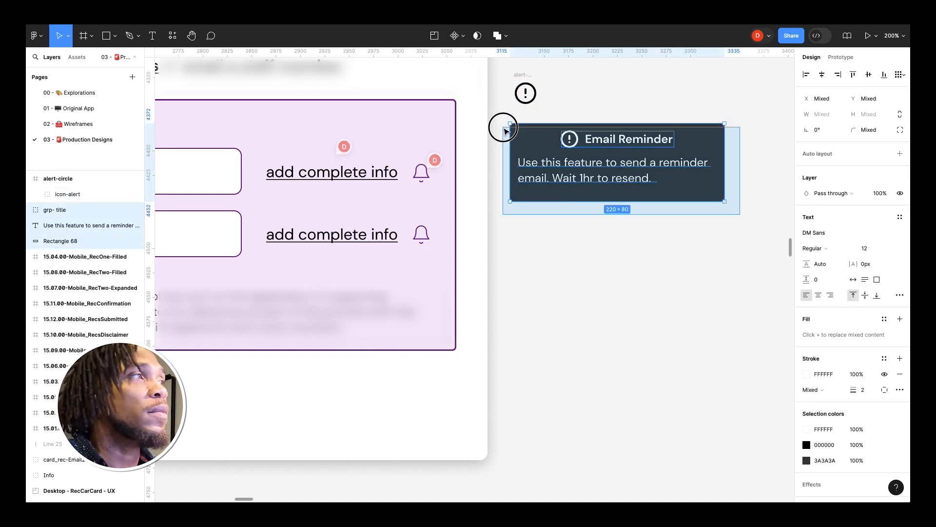
key("ctrl+g")
double_click(64, 210)
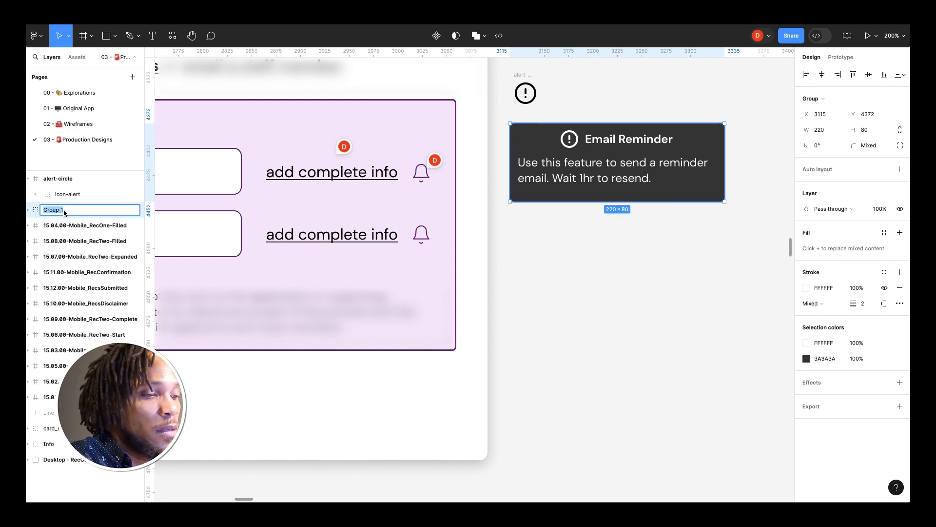
type("tip-email-reminder")
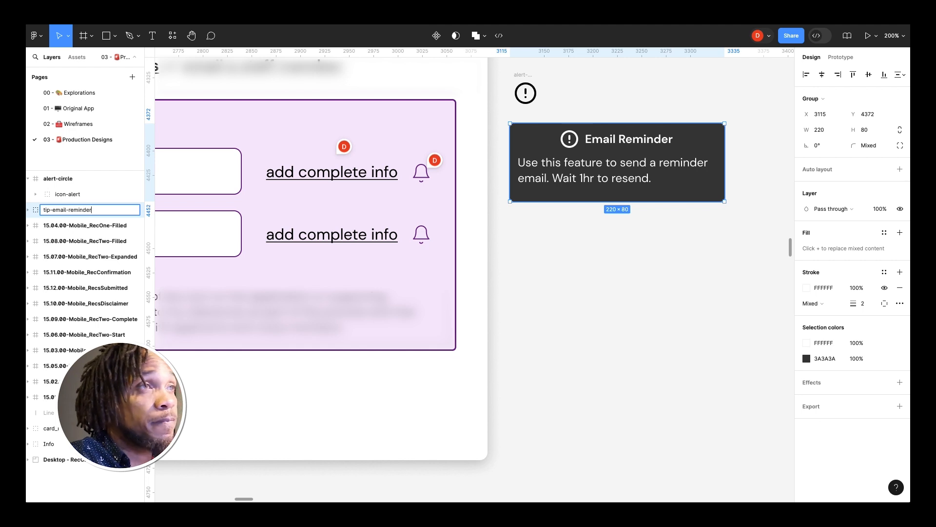
key("Return")
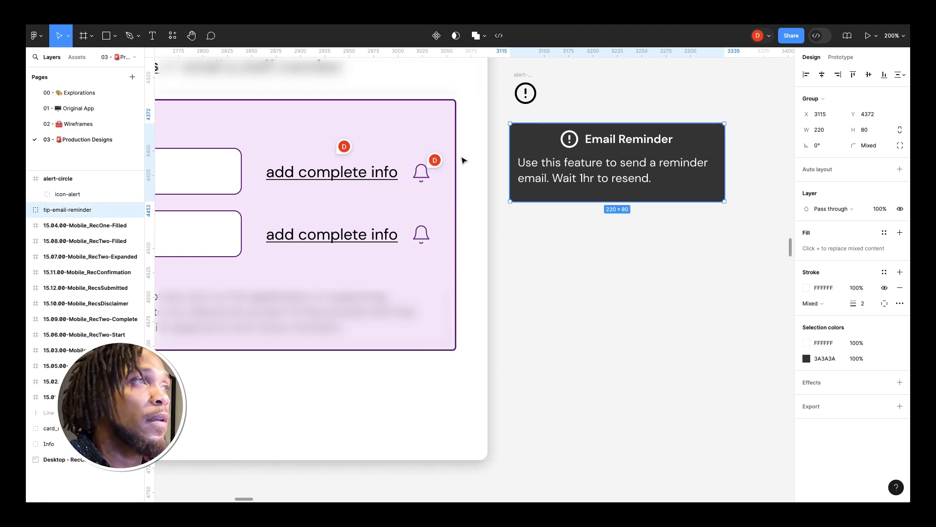
Step: Move the standalone alert icon aside and drag the tooltip over the recommender card
scroll(537, 159, "up", 2)
left_click_drag(524, 116, 781, 90)
left_click(524, 186)
left_click_drag(523, 186, 454, 148)
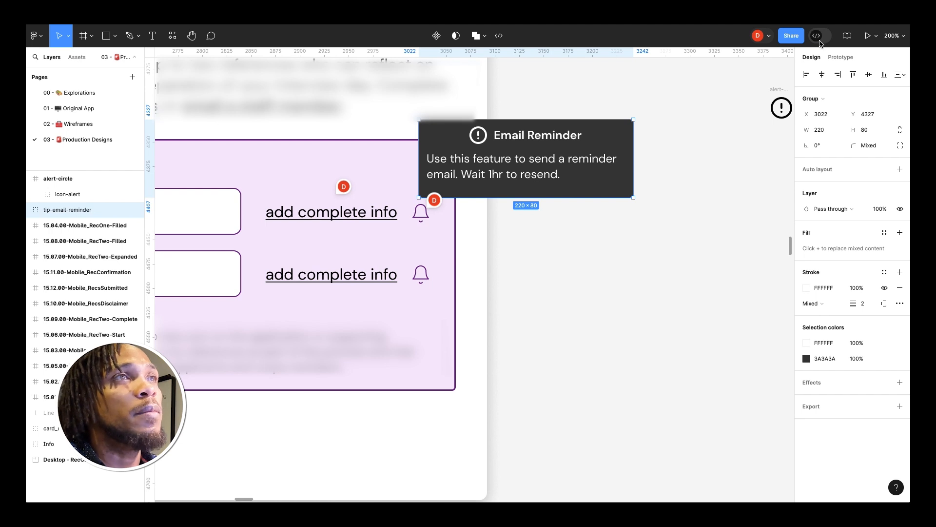
Step: Reposition the tooltip so it sits just above the first bell icon
scroll(585, 180, "up", 1)
scroll(585, 180, "left", 1)
left_click_drag(597, 181, 580, 242)
scroll(695, 135, "left", 3)
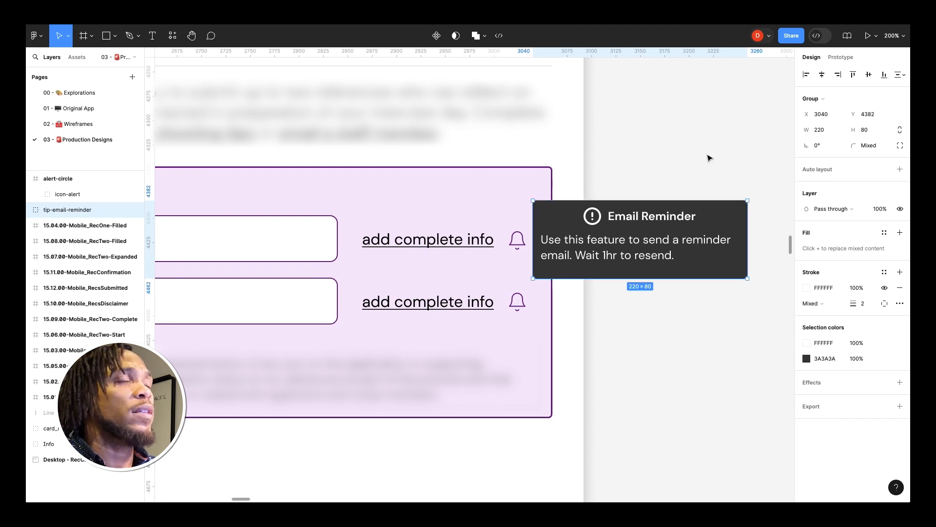
left_click_drag(699, 238, 559, 185)
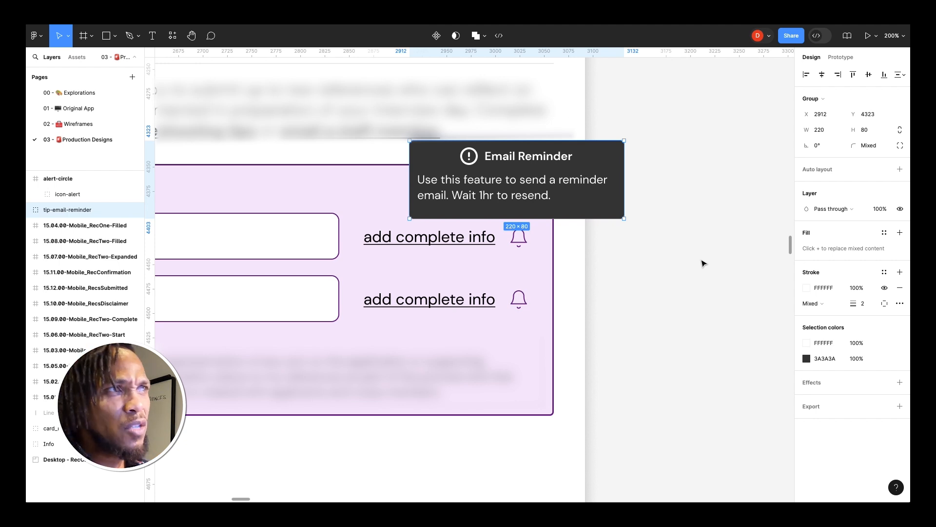
left_click(669, 209)
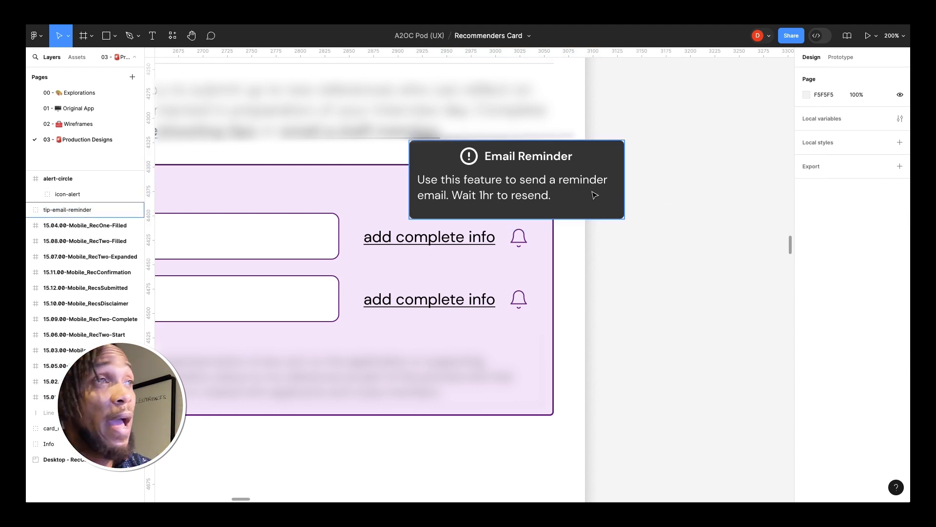
Step: Move the tooltip onto the card and back to just above the first bell icon
left_click(584, 165)
left_click_drag(505, 172, 431, 228)
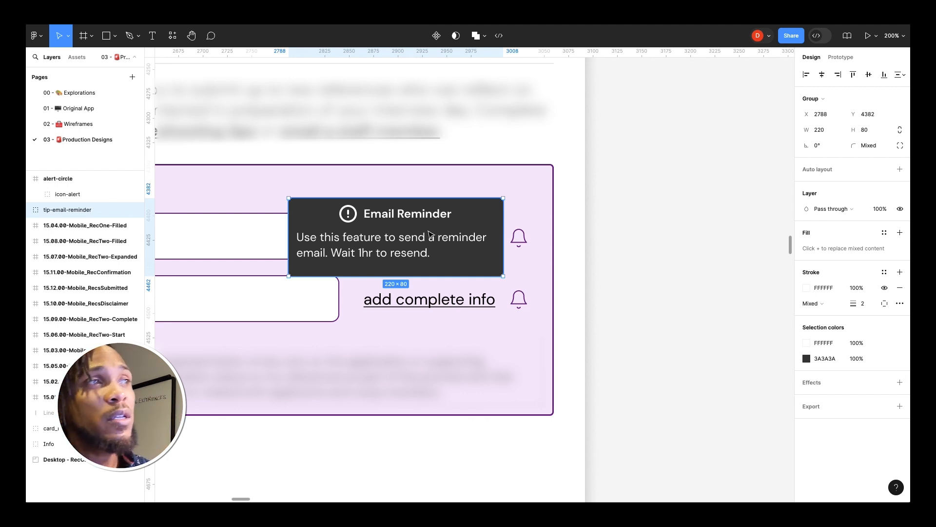
left_click_drag(431, 235, 562, 179)
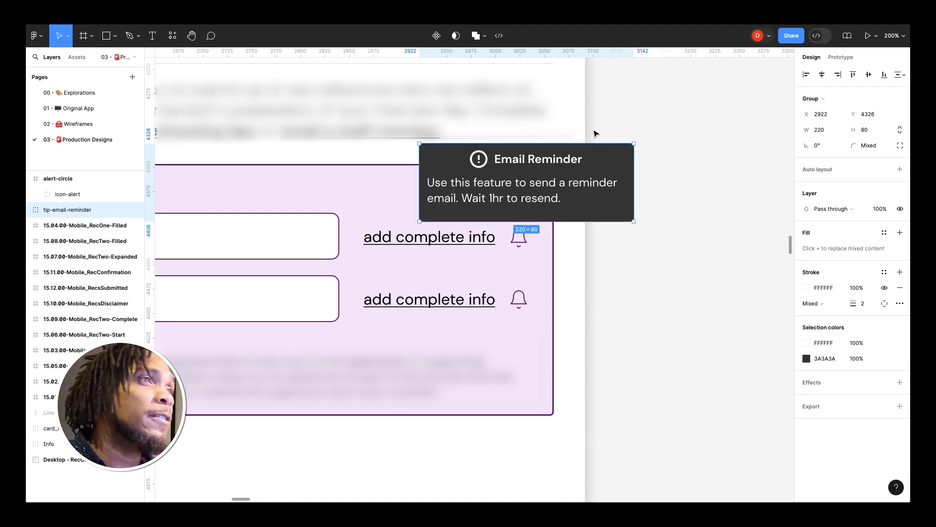
Step: Move the tooltip down onto the card so it sits beside the first bell icon
left_click(678, 234)
left_click_drag(546, 174, 425, 228)
left_click(671, 248)
left_click(438, 243)
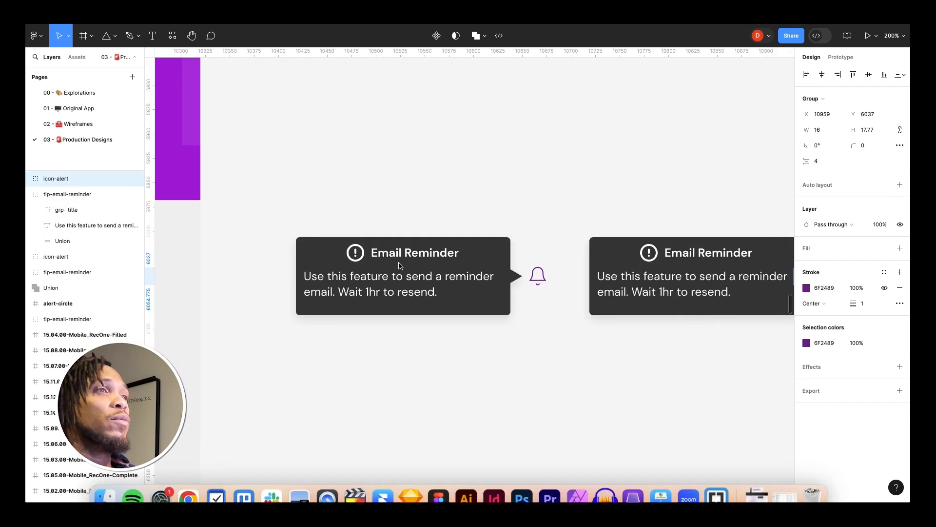
Step: Wrap the first tooltip and its adjacent bell icon in a new frame
scroll(398, 267, "right", 2)
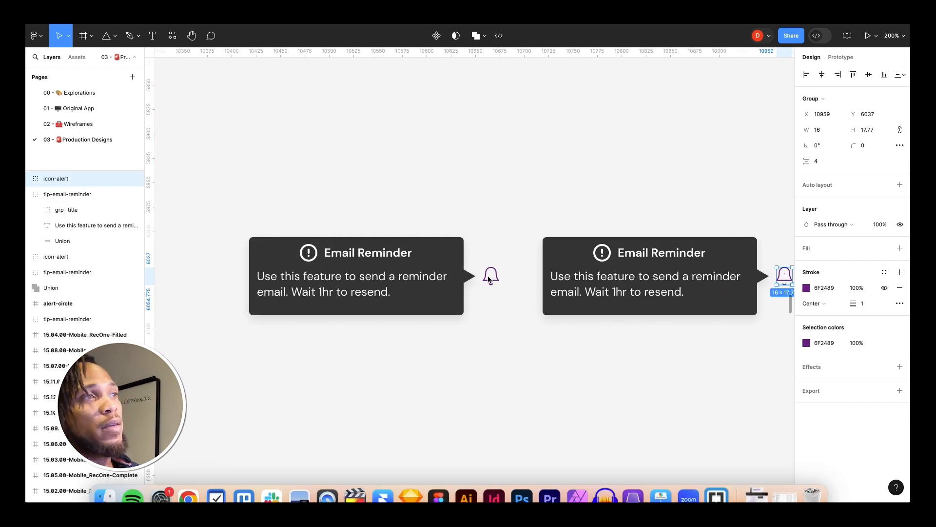
left_click(470, 283)
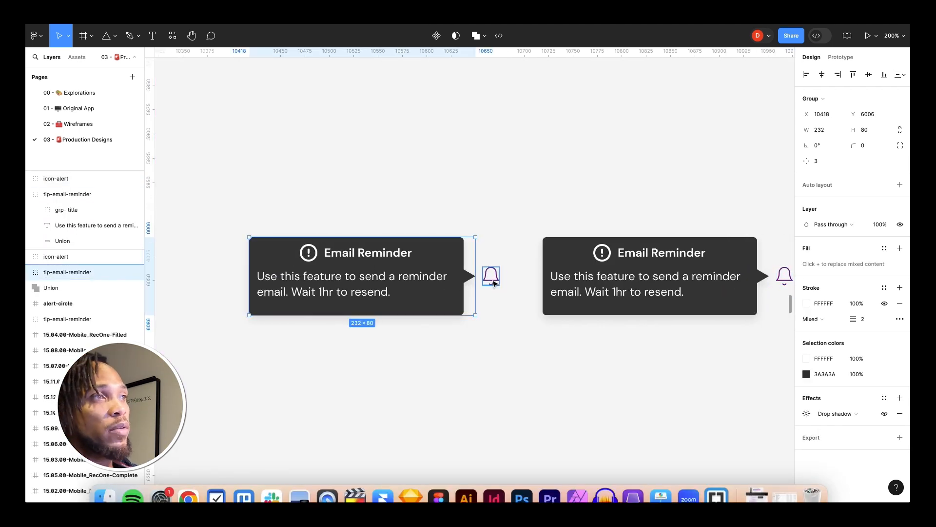
left_click(493, 282)
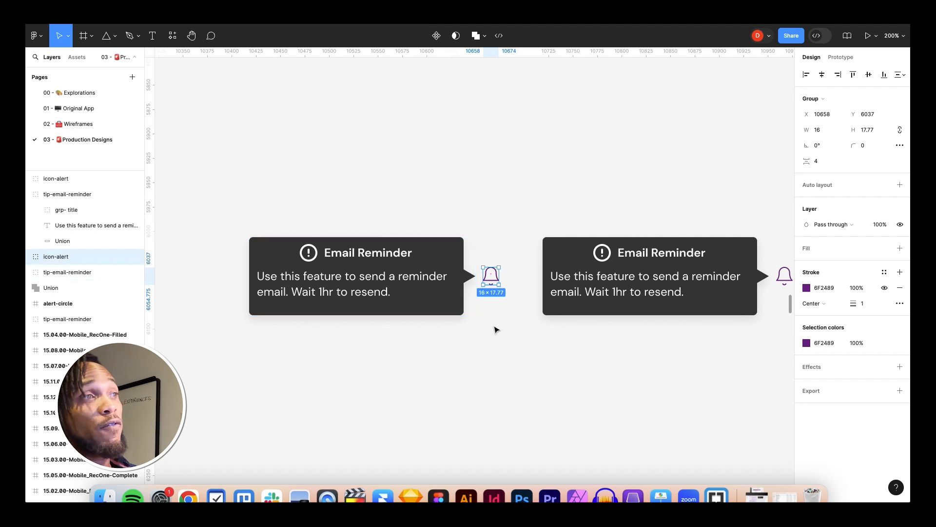
scroll(492, 329, "right", 2)
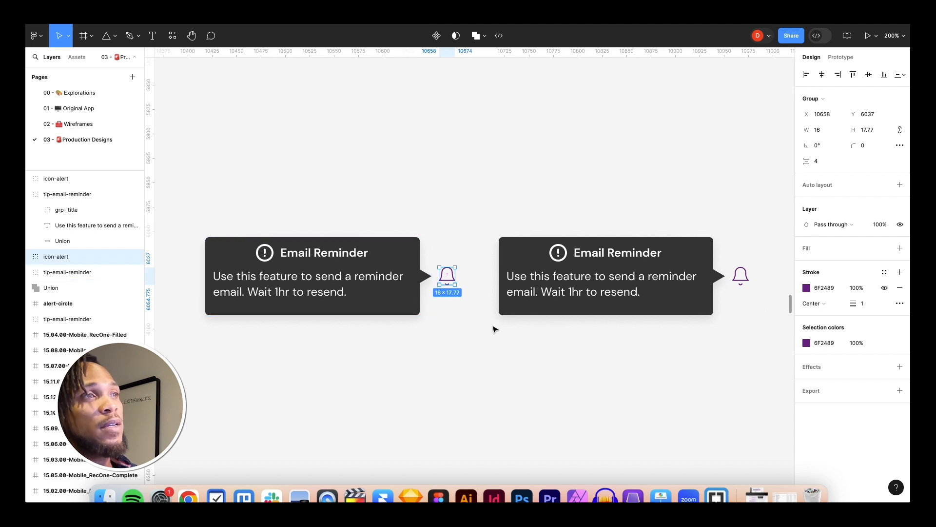
left_click(457, 352)
scroll(458, 352, "left", 5)
left_click(420, 254)
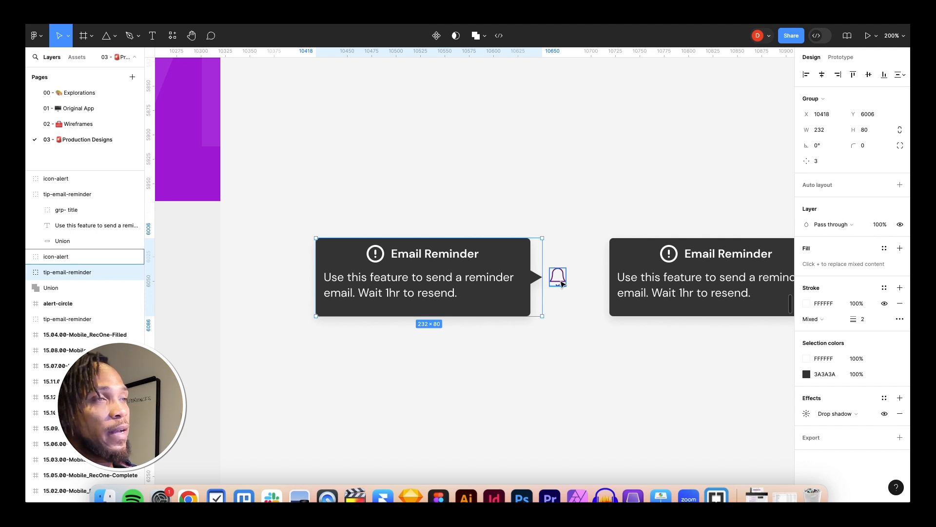
left_click_drag(565, 346, 295, 208)
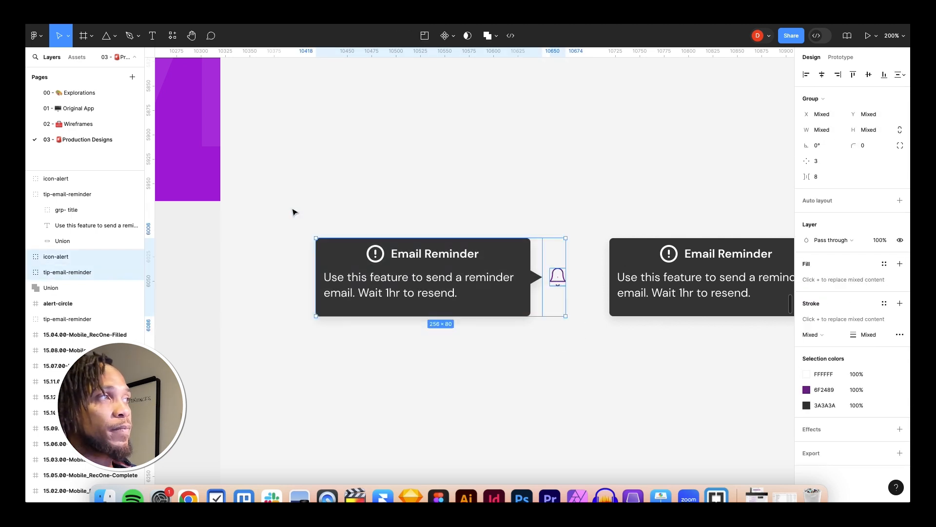
right_click(350, 262)
left_click(364, 270)
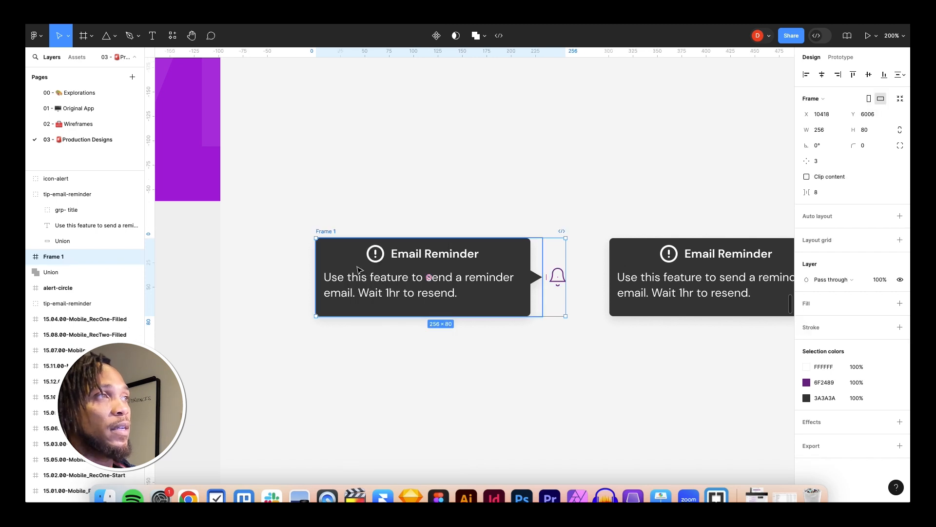
Step: Wrap the second tooltip and its adjacent bell icon in another frame
scroll(488, 293, "right", 10)
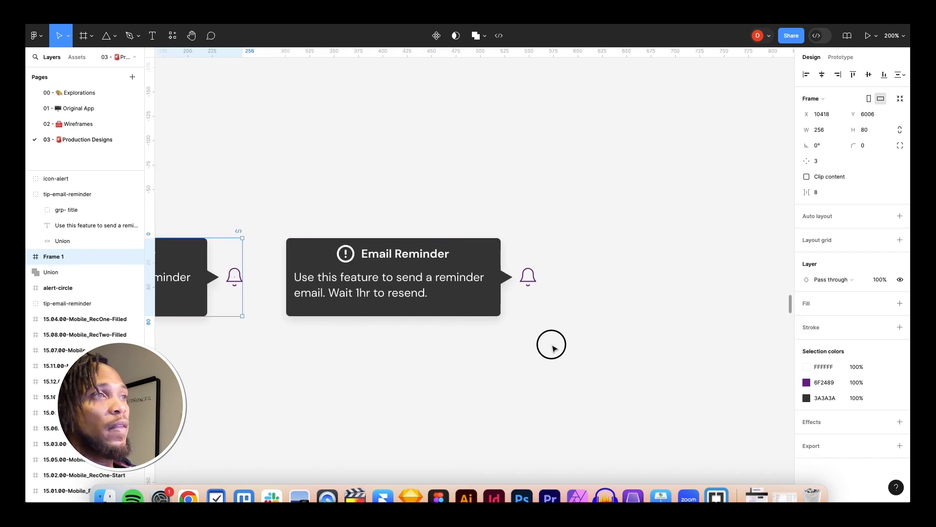
left_click(554, 327)
left_click_drag(580, 339, 282, 221)
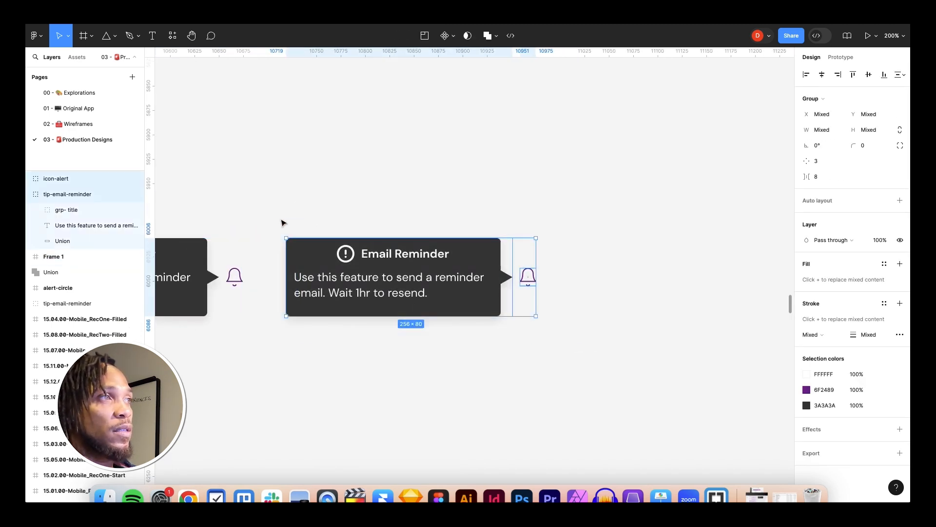
right_click(370, 250)
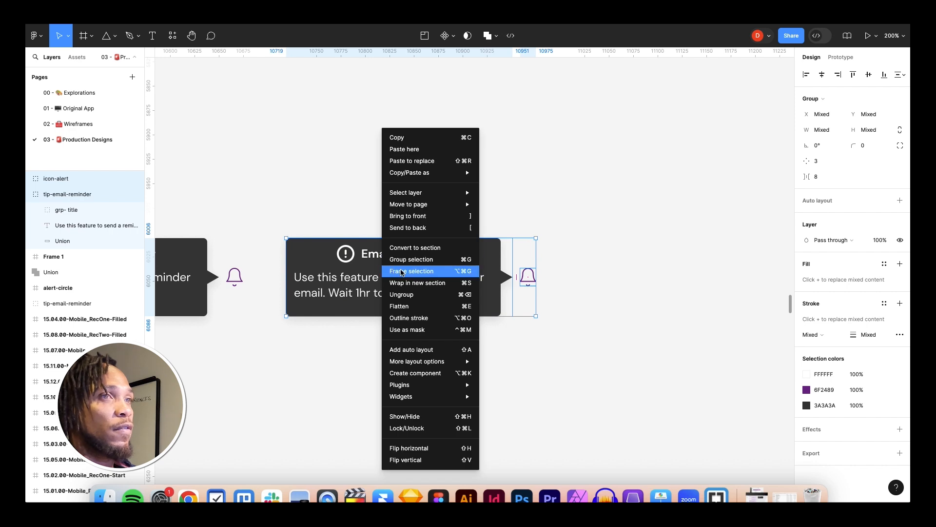
left_click(400, 271)
scroll(401, 274, "left", 7)
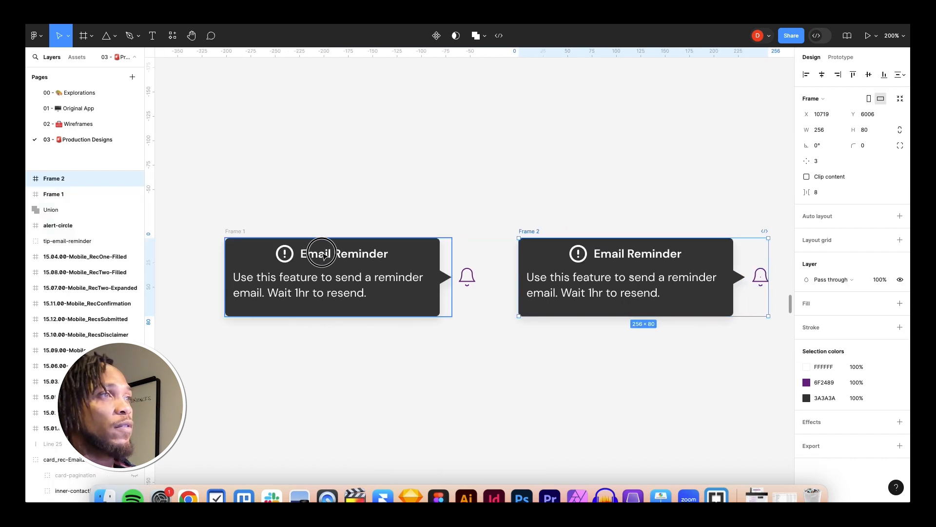
Step: Scale the tooltip inside Frame 1 down to 0.05x with the Scale tool
left_click(325, 256)
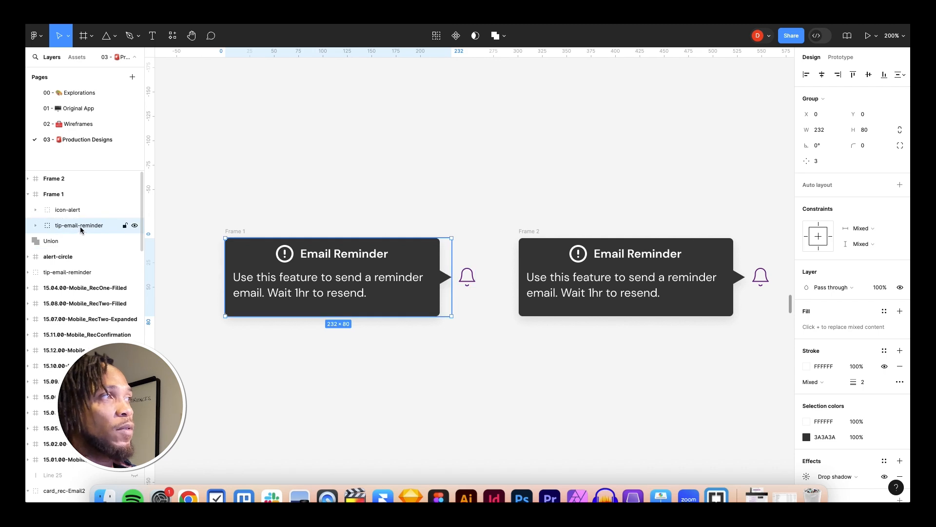
left_click(74, 214)
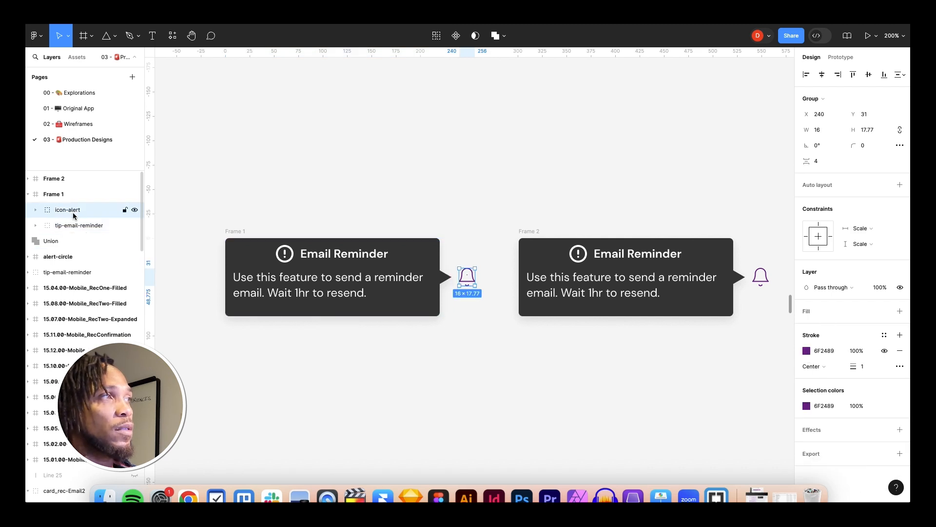
left_click(75, 225)
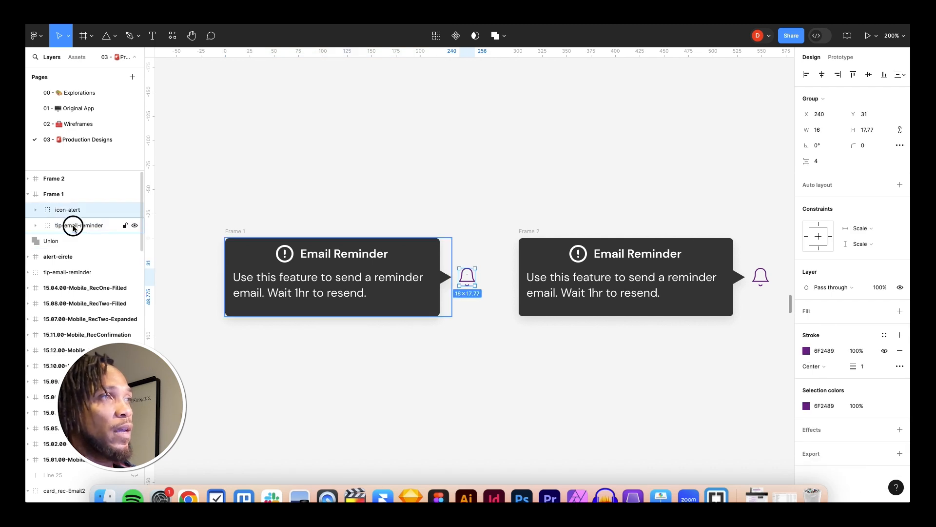
left_click(68, 38)
left_click(74, 69)
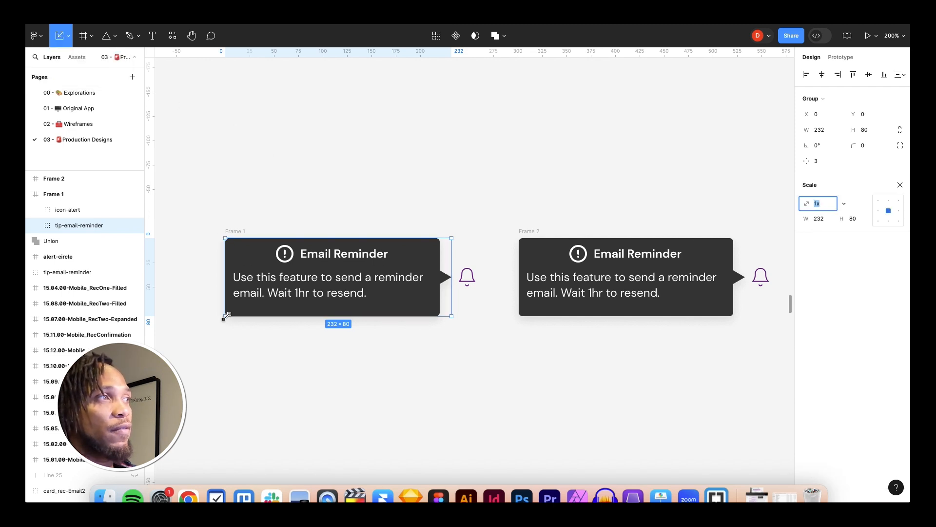
left_click_drag(226, 317, 465, 282)
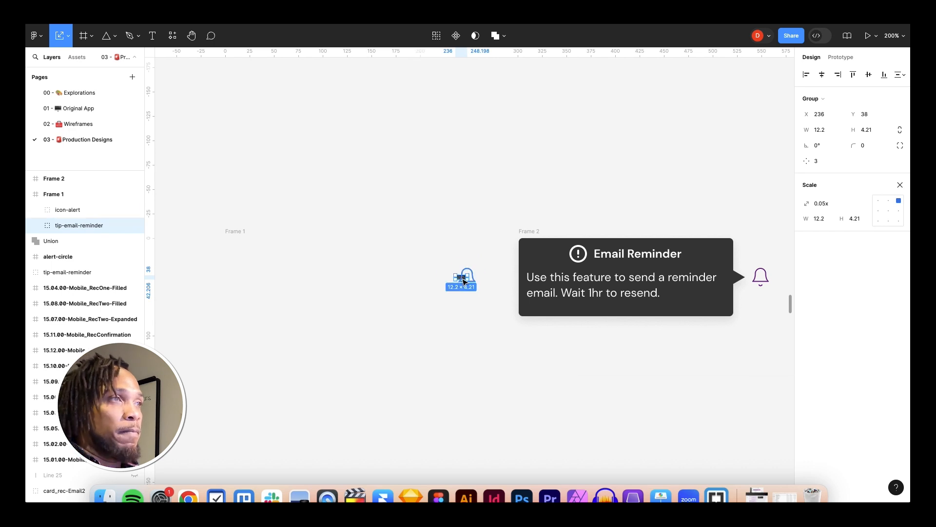
scroll(464, 282, "up", 5)
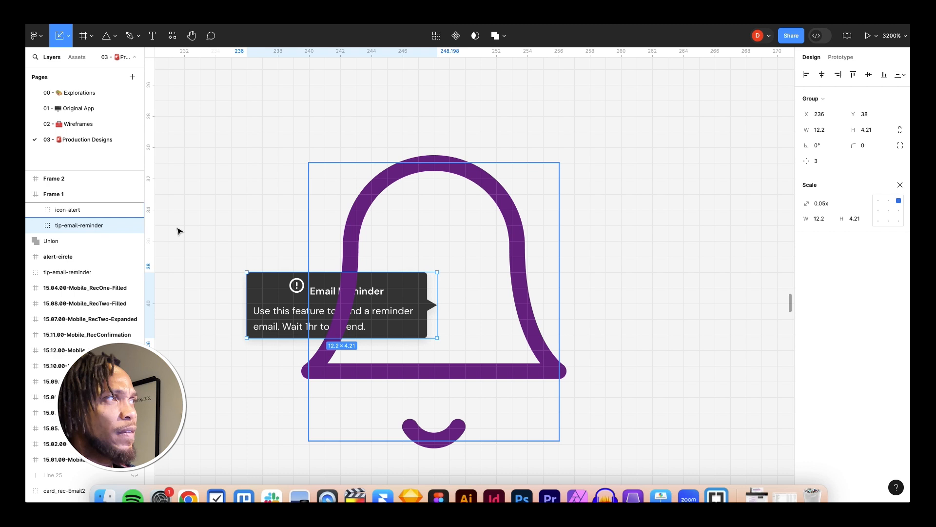
Step: Nudge the shrunken tooltip inside Frame 1 to X 243 over the bell icon
left_click(36, 209)
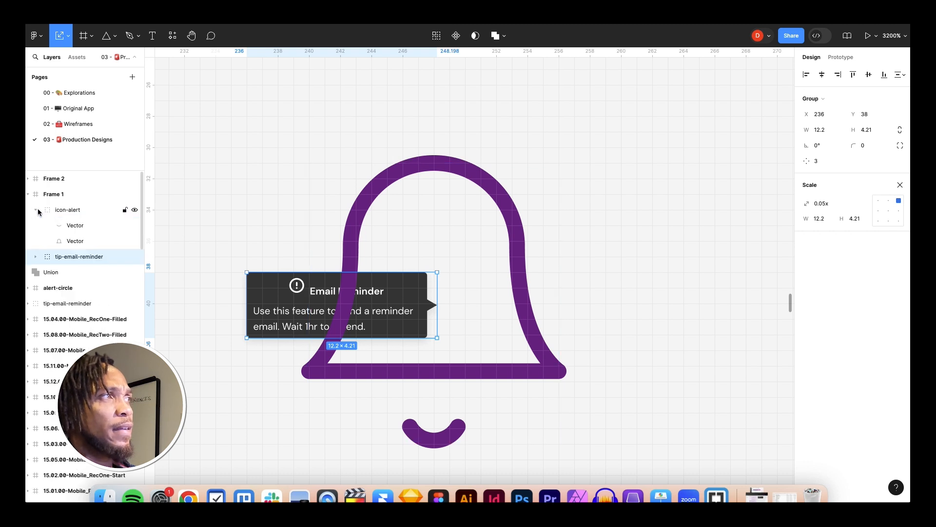
left_click(82, 241)
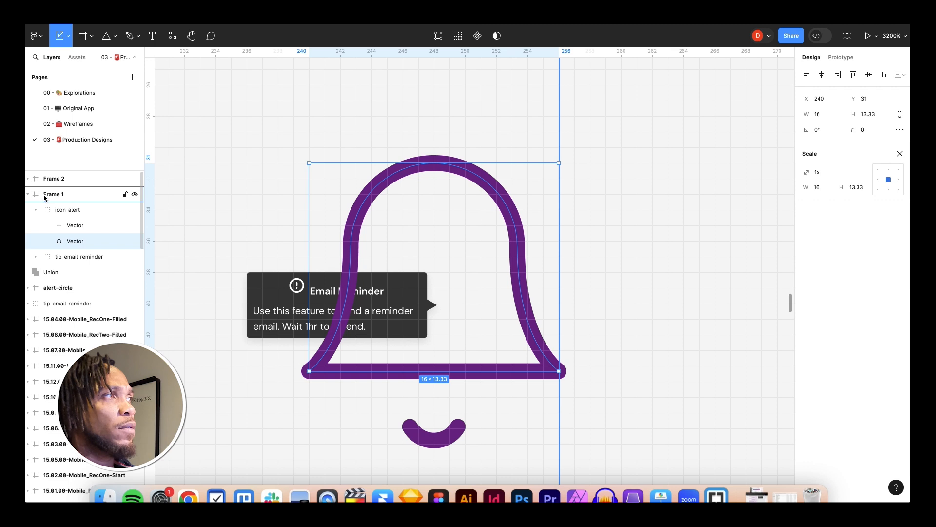
left_click(39, 210)
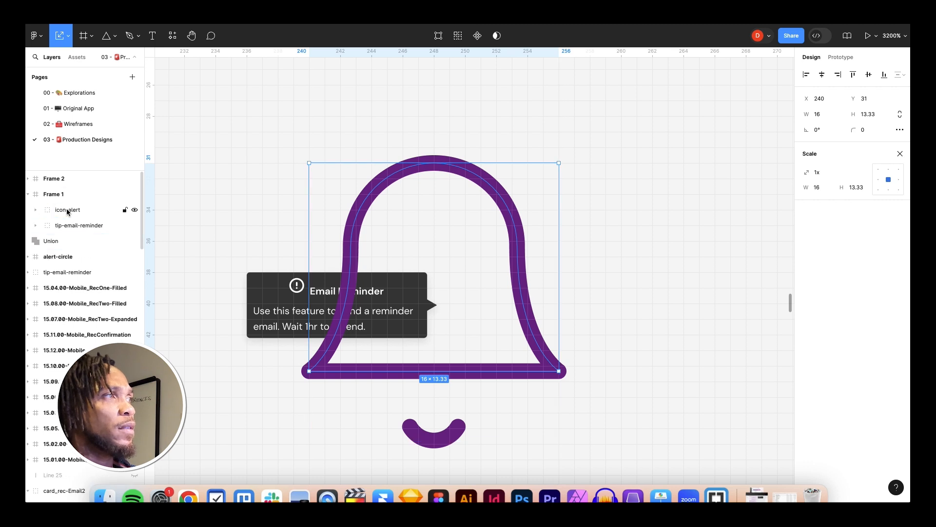
left_click(69, 210)
left_click(263, 316)
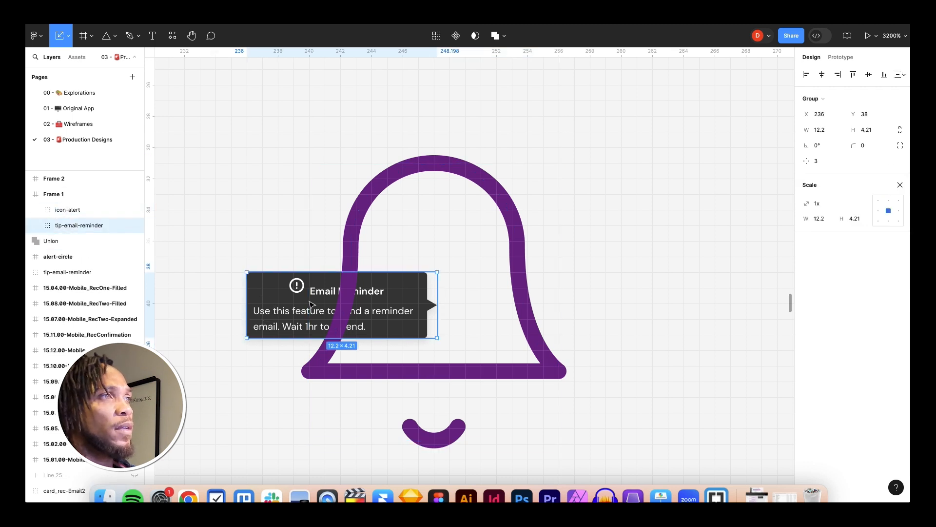
key("shift+Right")
key("shift+Right")
key("shift+Left")
key("Left")
key("Left")
key("Left")
key("Left")
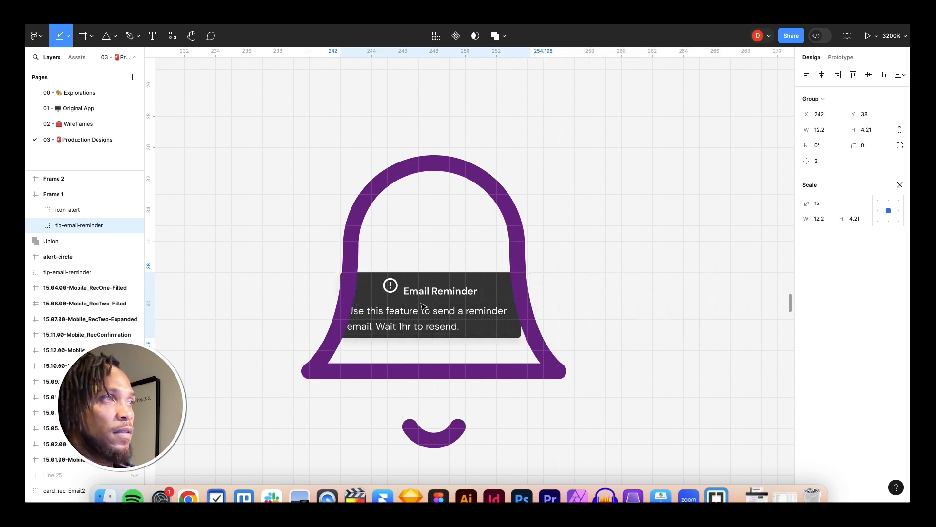
key("Right")
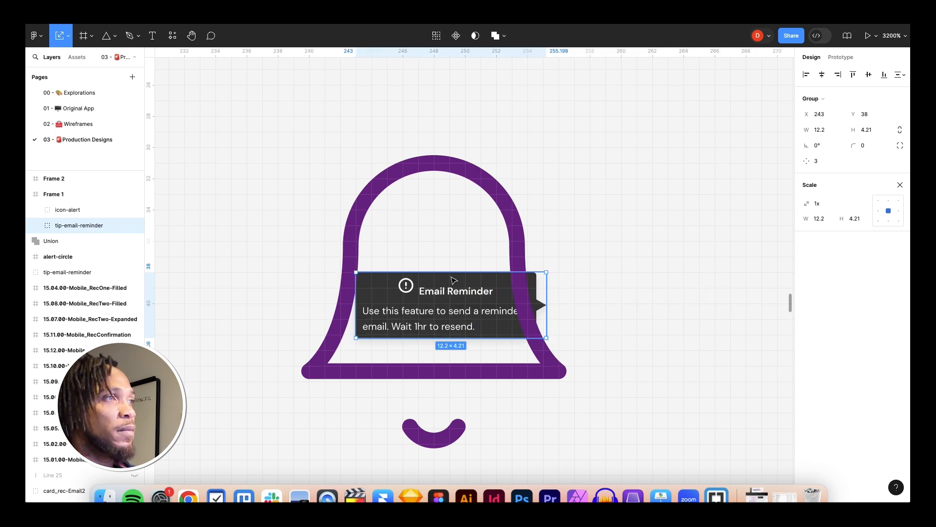
Step: Scale the tooltip to 0.95x, nudge it to X 242.6, and switch back to the Move tool
left_click_drag(360, 335, 385, 330)
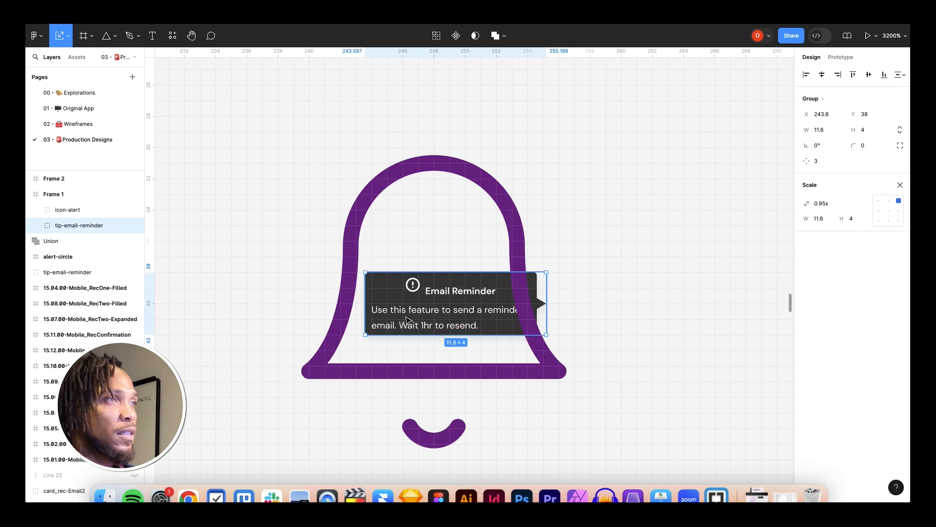
key("Left")
key("Left")
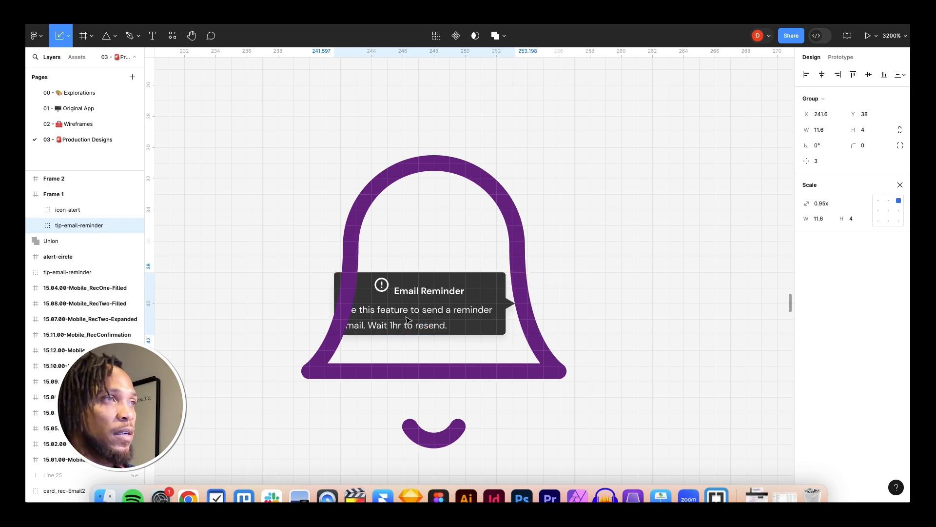
key("Right")
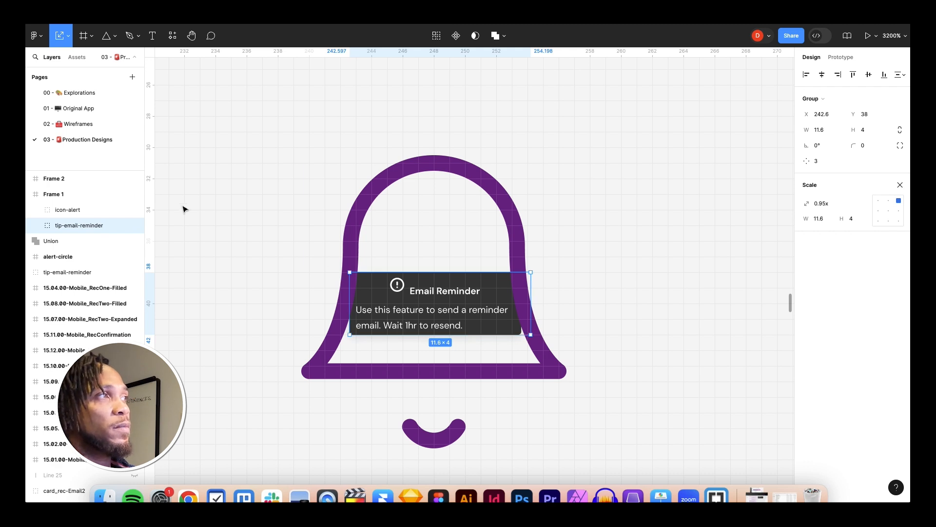
left_click(68, 37)
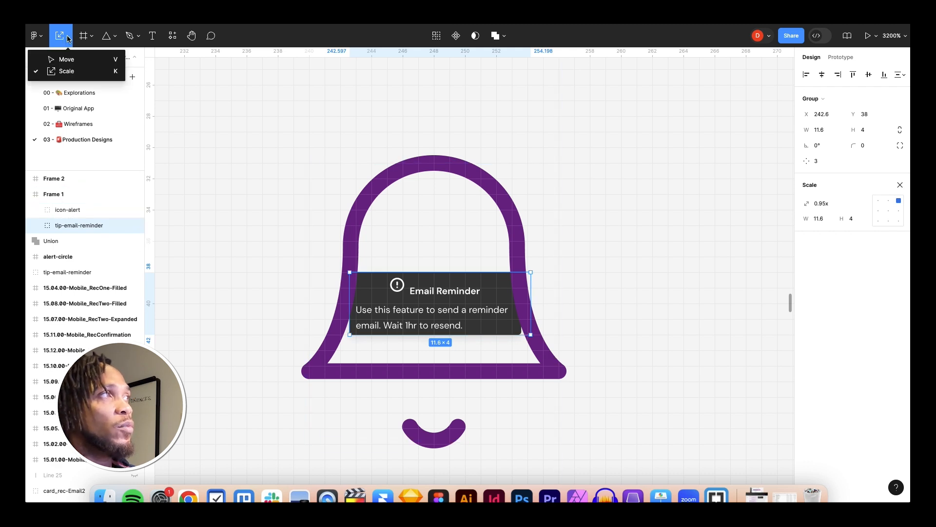
left_click(66, 60)
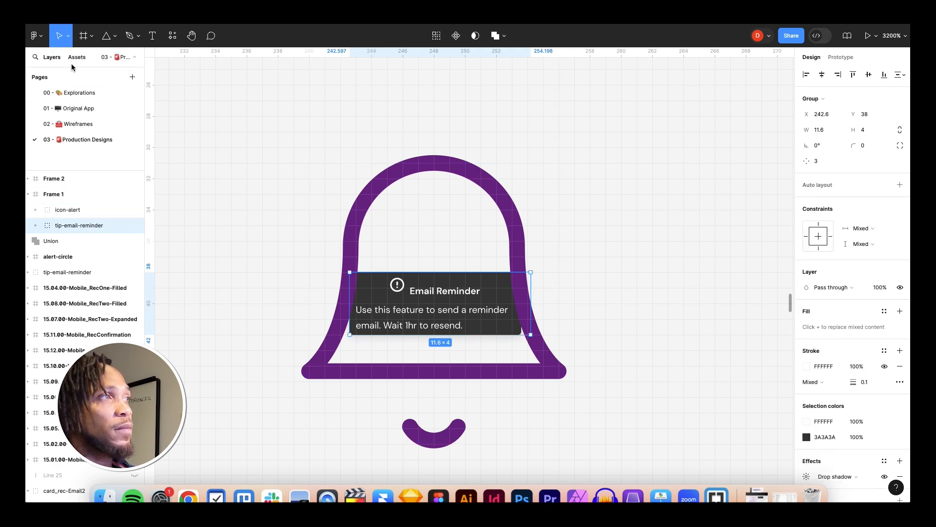
Step: Add a white FFFFFF fill to the bell body vector inside icon-alert
left_click(207, 257)
left_click(68, 225)
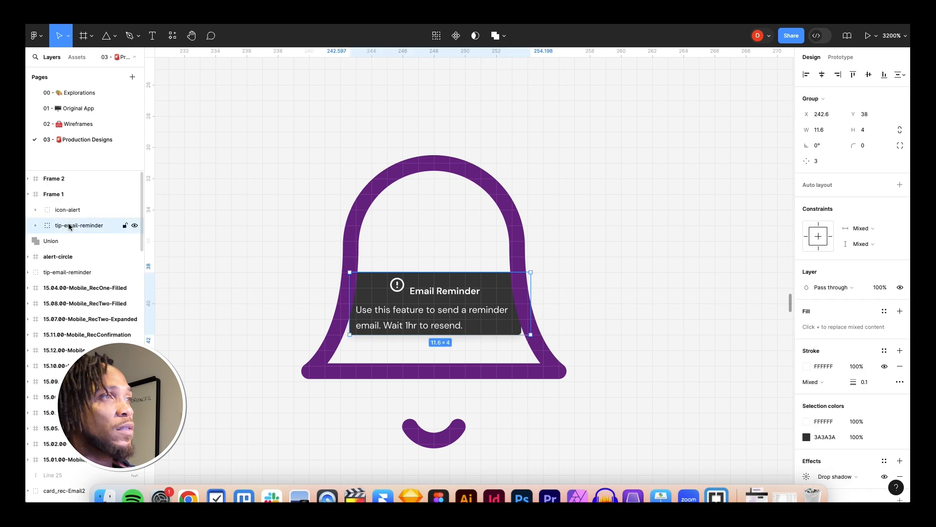
left_click(61, 210)
left_click(35, 210)
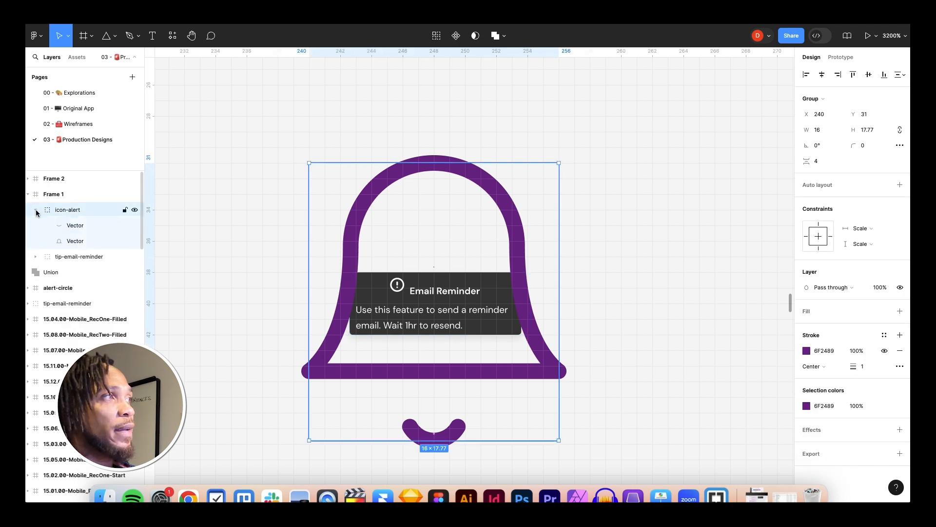
left_click(81, 242)
left_click(900, 257)
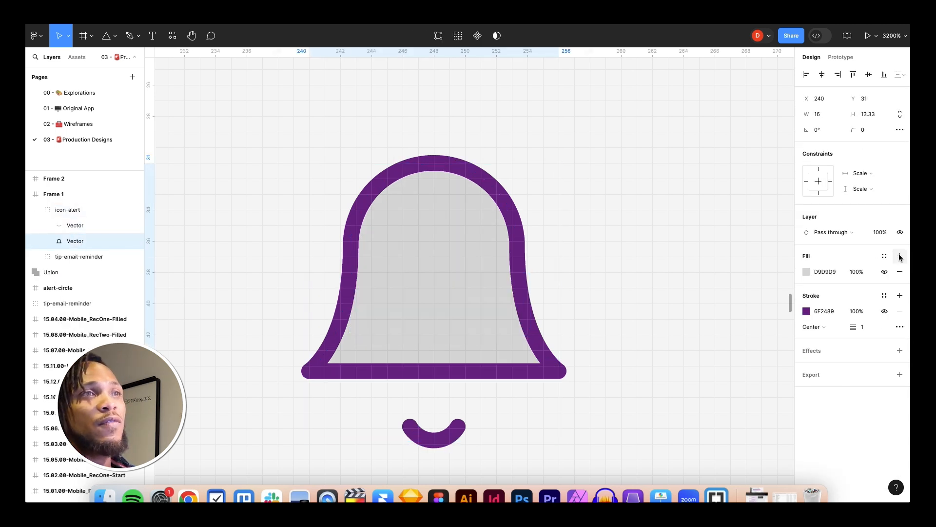
left_click(806, 273)
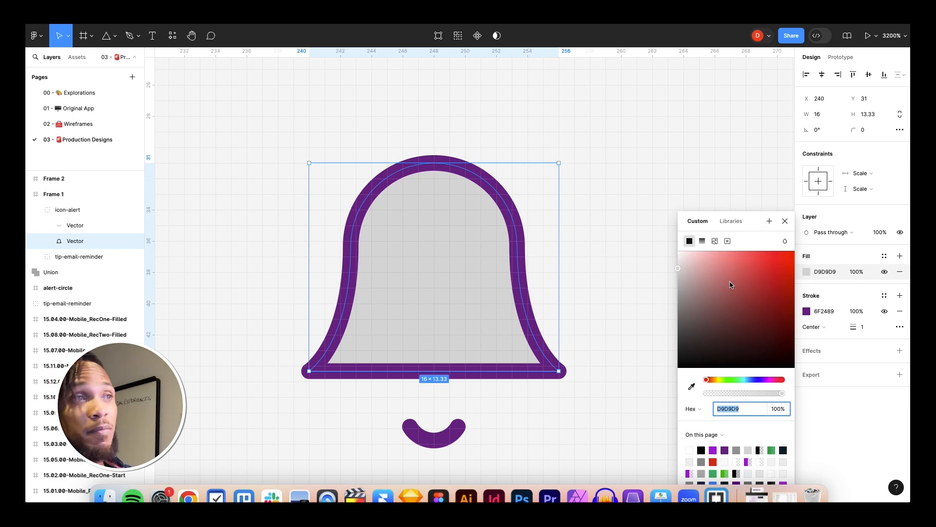
left_click_drag(681, 267, 672, 235)
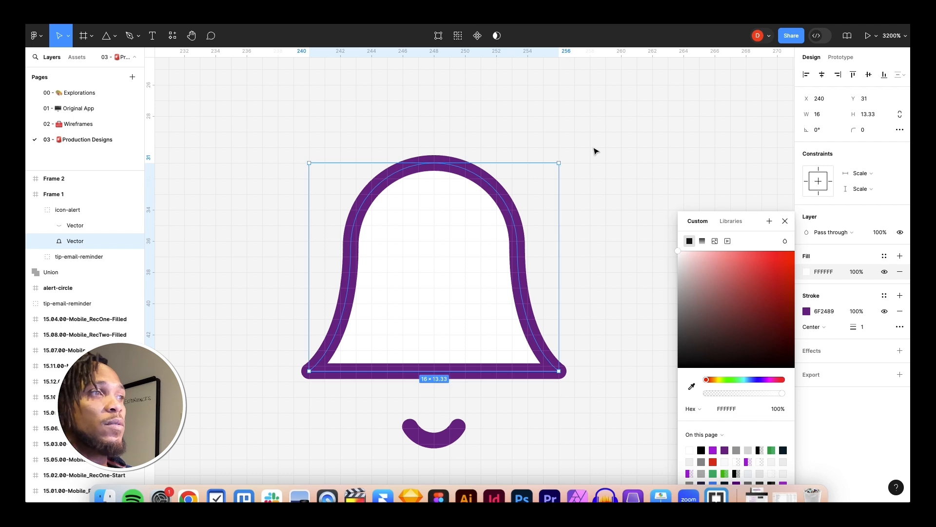
left_click(595, 151)
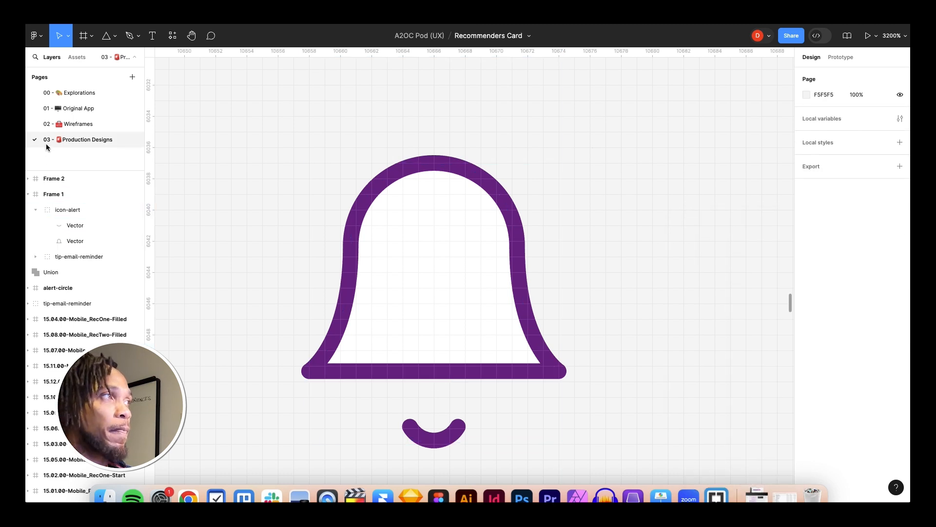
Step: Select the tooltip inside Frame 1 and nudge it left and right to compare its position over the bell
left_click(31, 195)
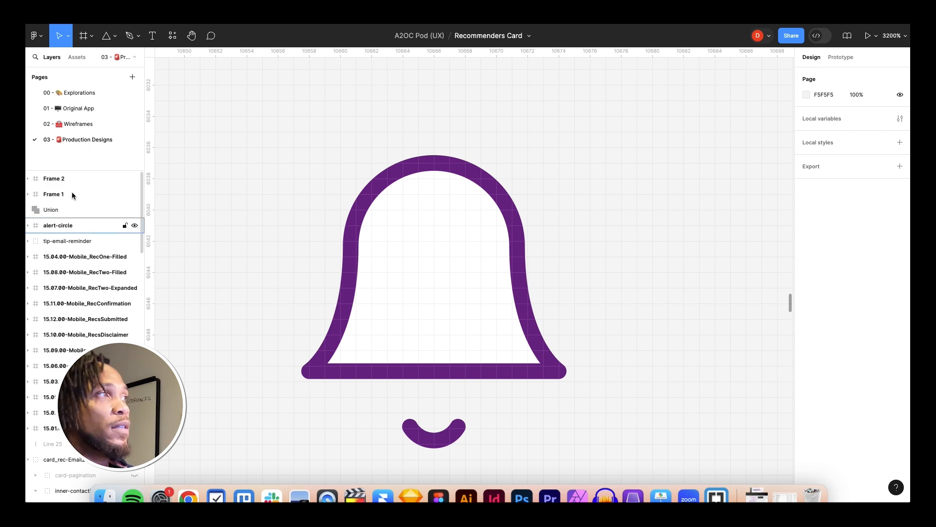
left_click(28, 194)
left_click(67, 211)
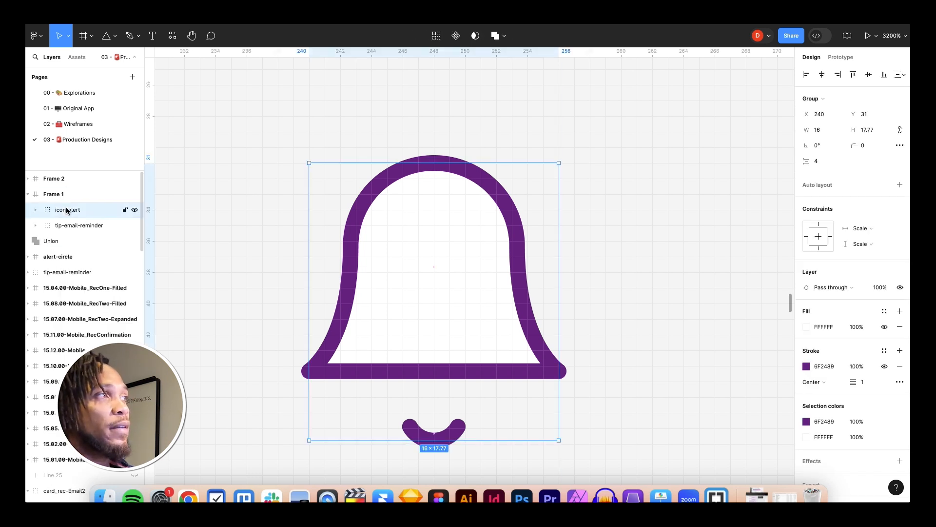
left_click(73, 228)
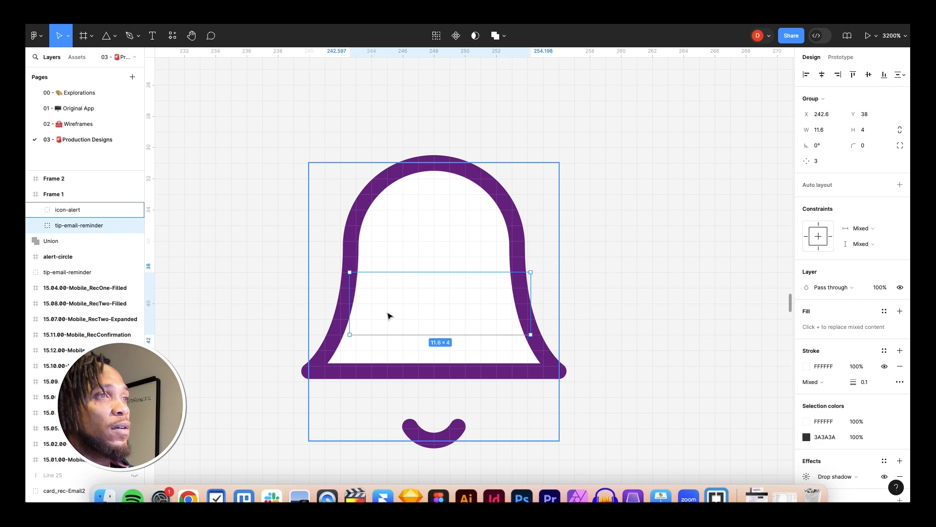
key("Left")
key("Right")
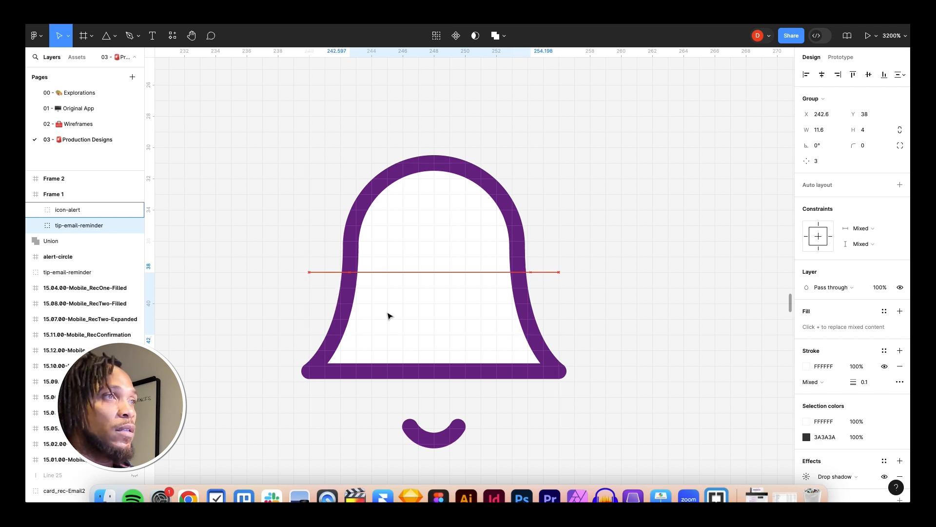
key("Left")
key("Right")
key("Left")
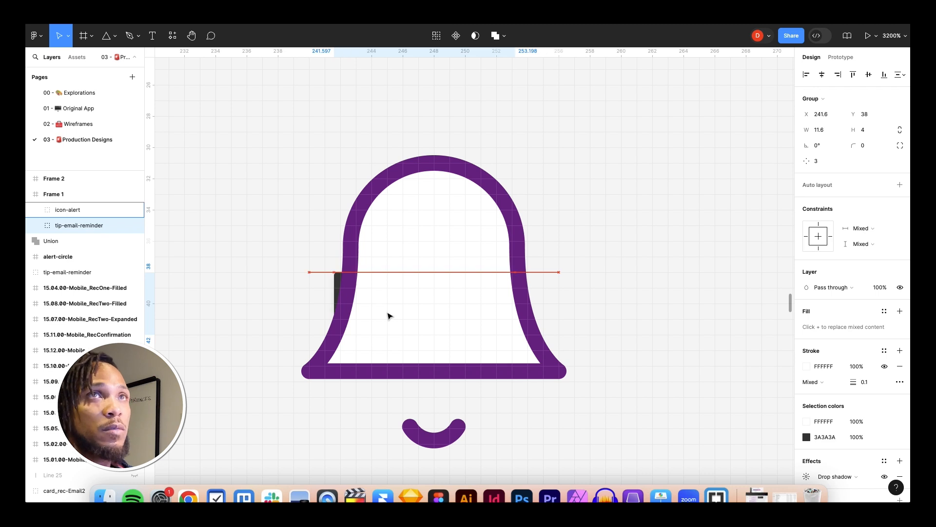
key("Right")
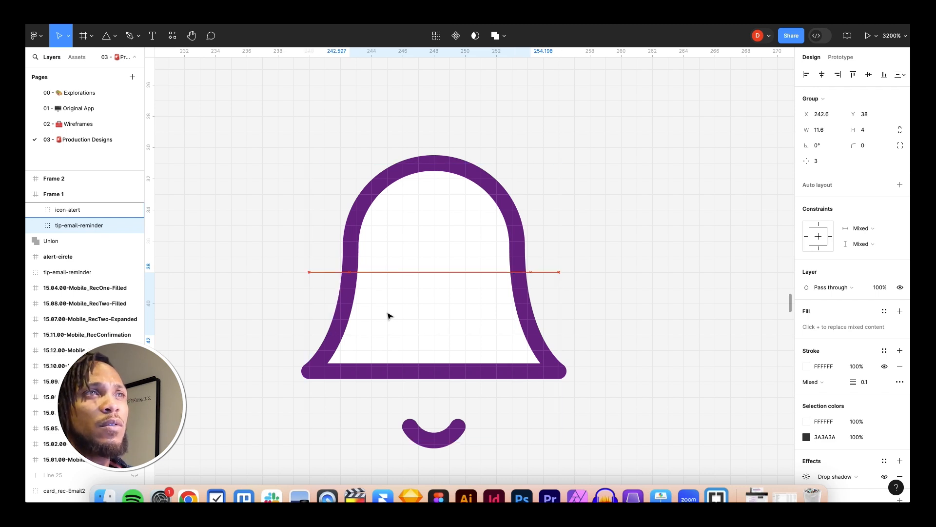
key("Left")
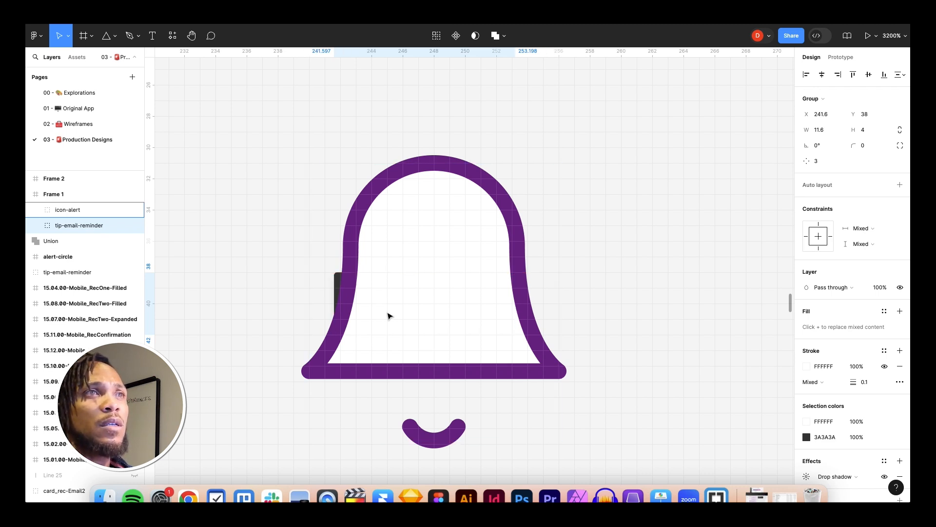
key("Right")
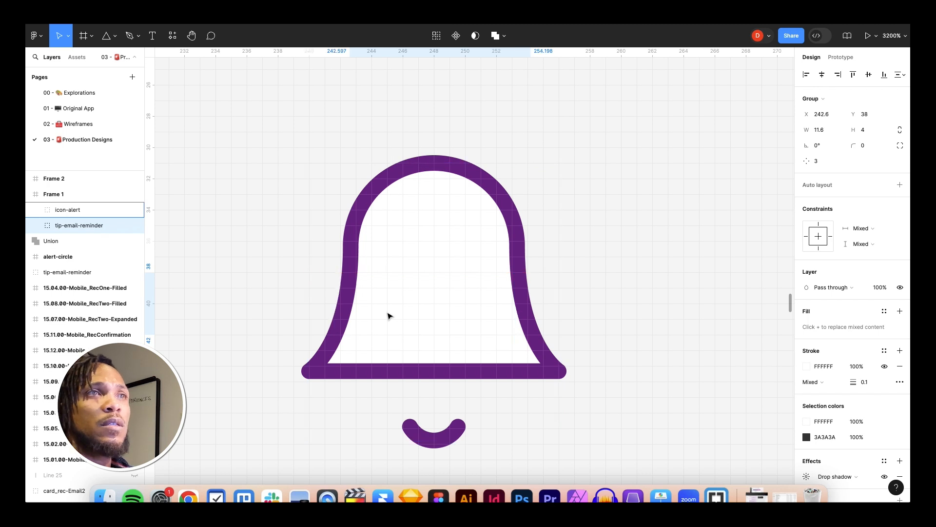
Step: Fine-tune the tooltip's X position inside Frame 1 to about 242
left_click(825, 115)
left_click_drag(829, 115, 827, 116)
key("Return")
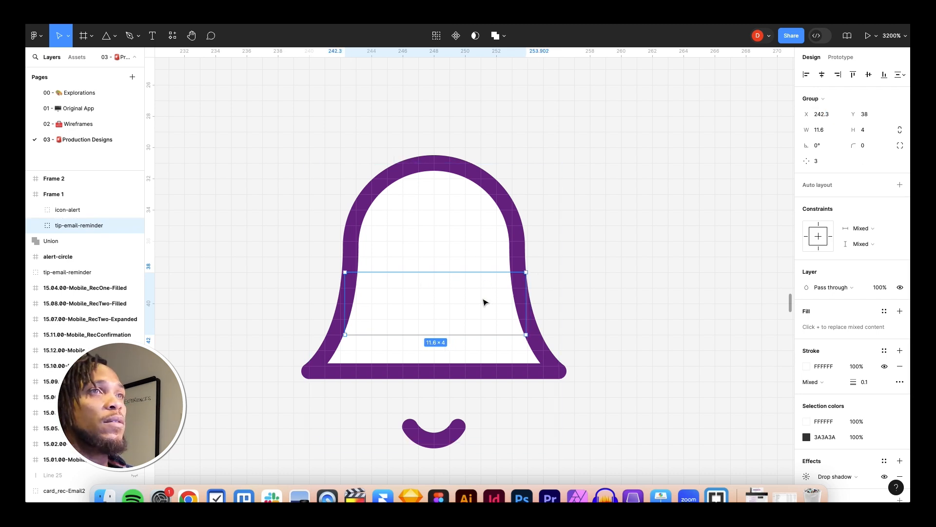
left_click(833, 115)
left_click(833, 115)
type("2")
key("Return")
left_click(537, 291)
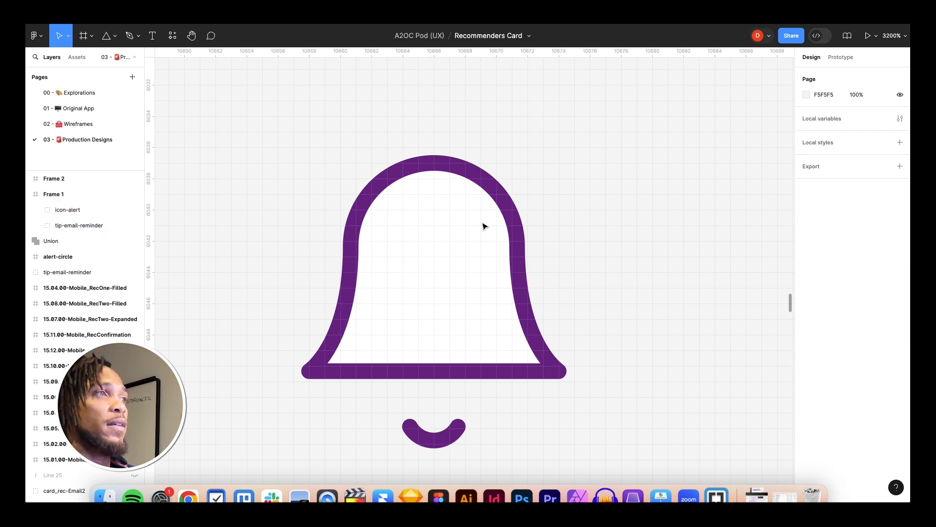
left_click(55, 197)
key("minus")
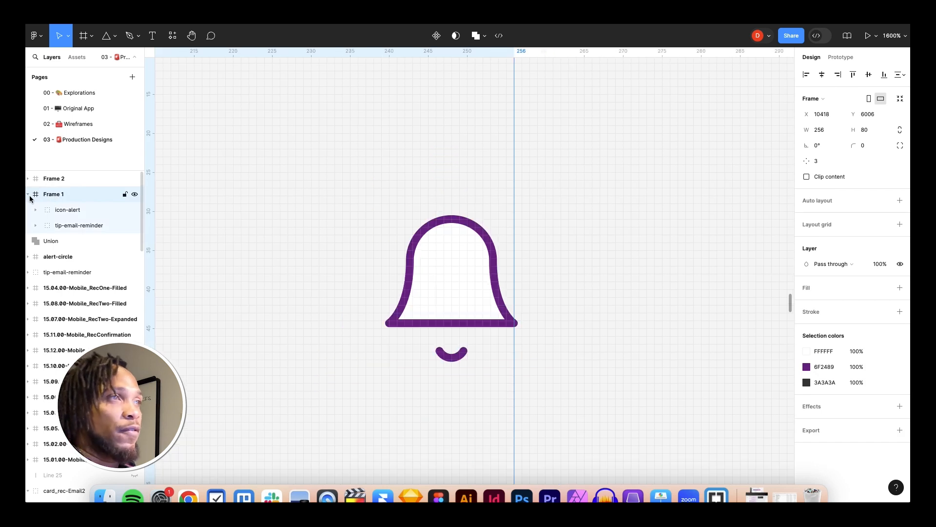
key("minus")
key("minus")
key("minus")
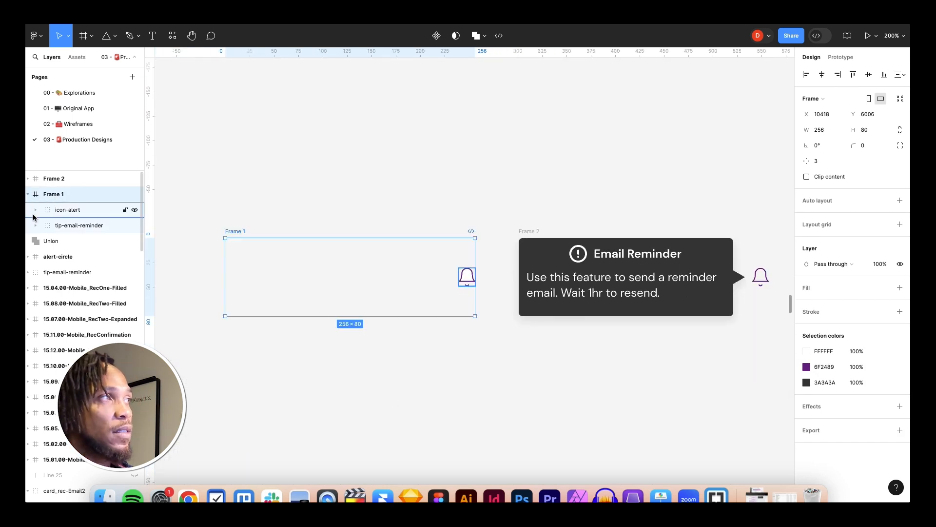
left_click(68, 211)
right_click(73, 210)
mouse_move(122, 361)
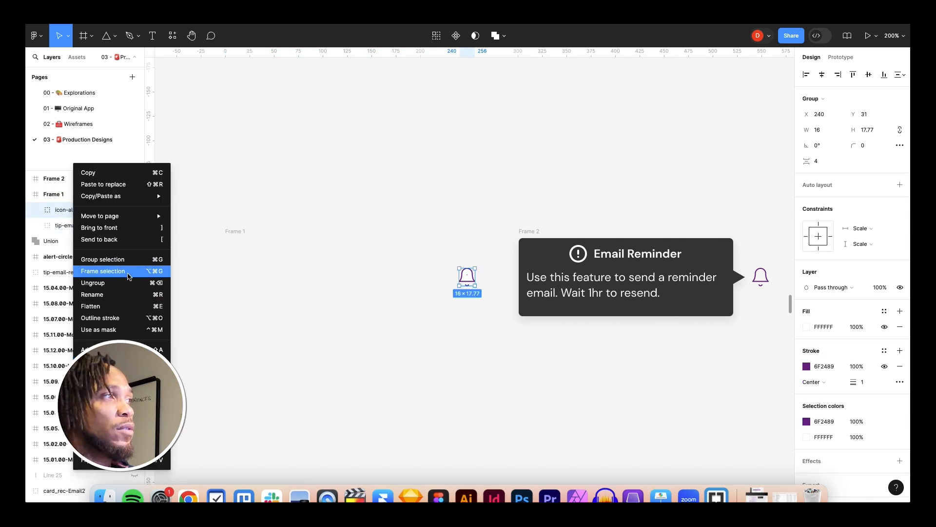
mouse_move(122, 384)
left_click(271, 246)
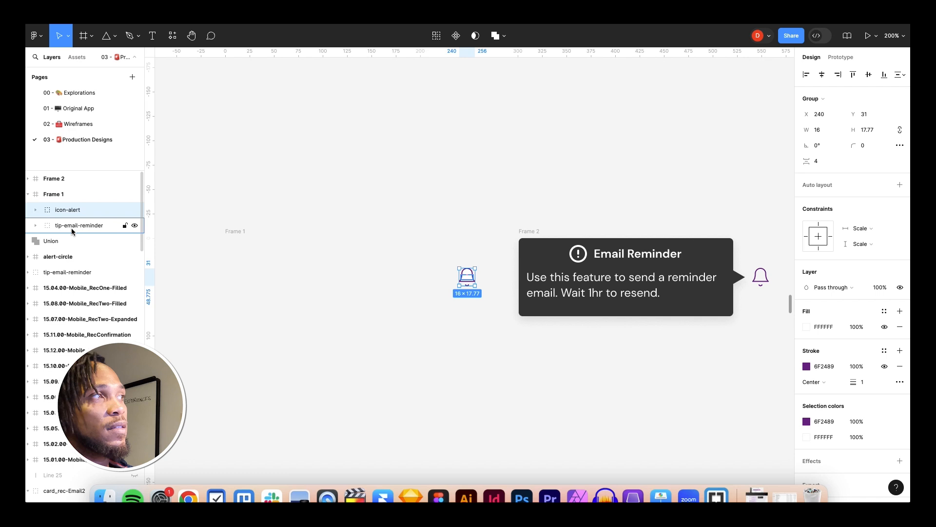
Step: Select Frame 1 and Frame 2 together and combine them into a component set
left_click(29, 194)
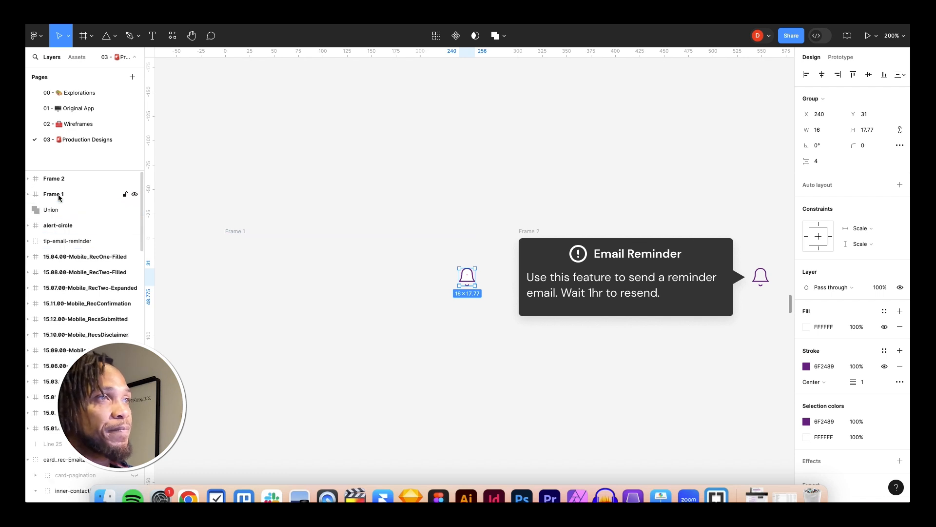
left_click(412, 359)
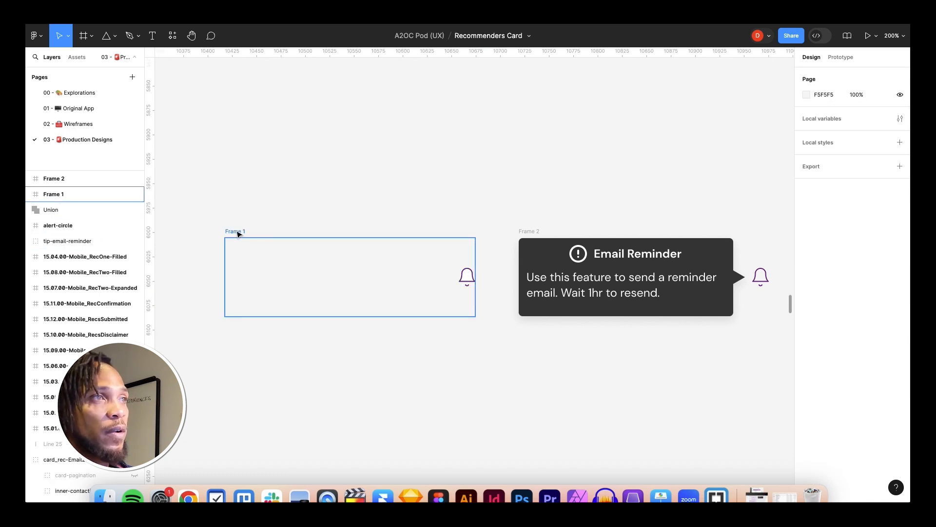
left_click(238, 232)
left_click(531, 231)
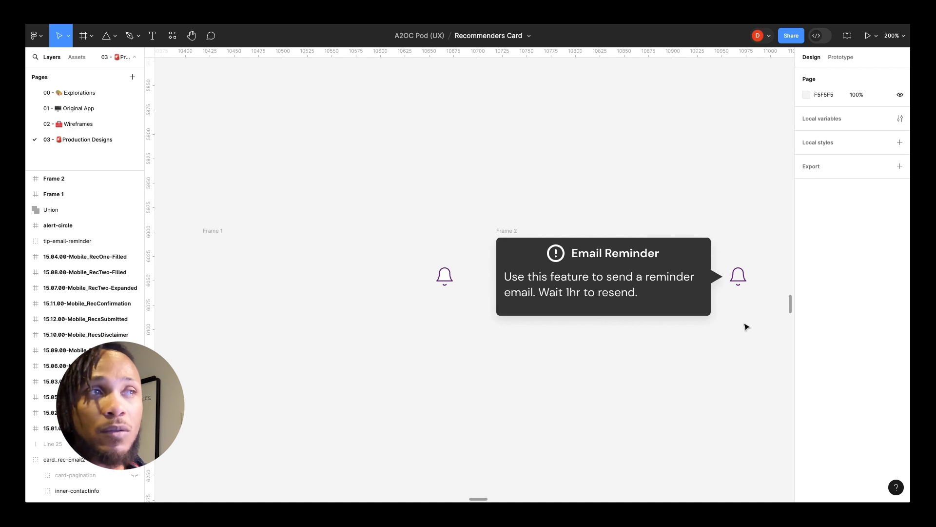
left_click_drag(757, 336, 197, 211)
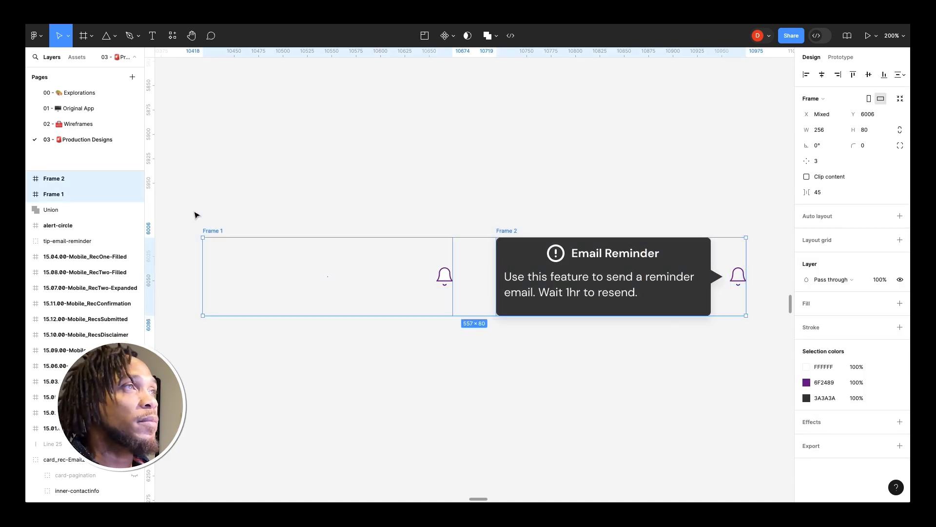
left_click(455, 36)
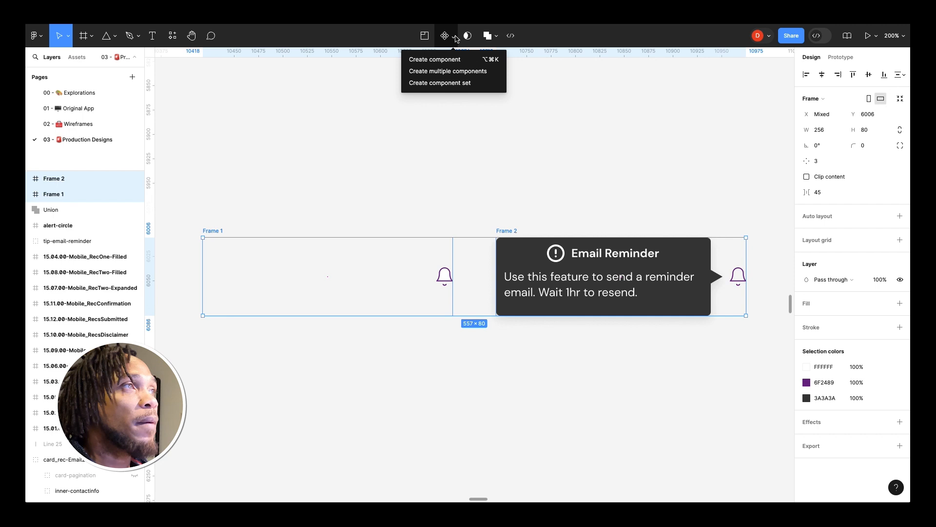
left_click(445, 82)
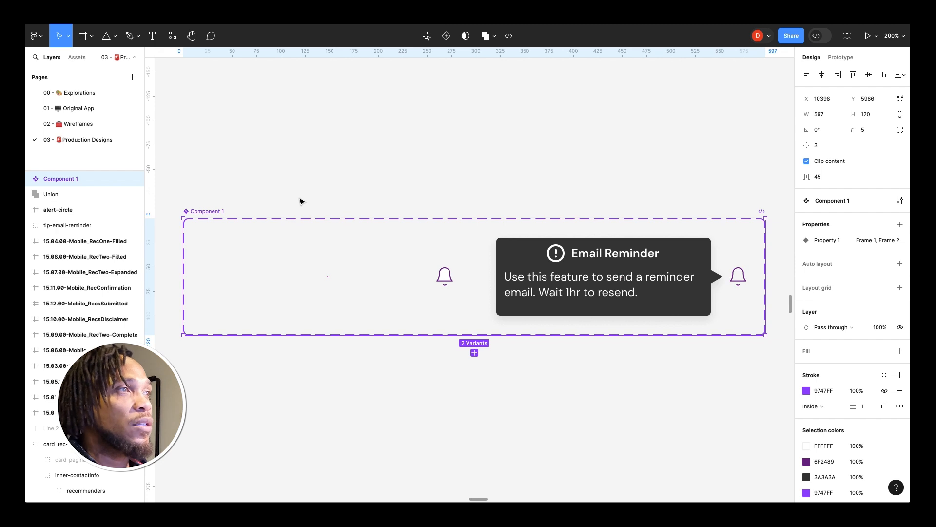
Step: Connect the bell icon in the Frame 1 variant to Frame 2 with a Change to prototype interaction
scroll(306, 199, "down", 1)
scroll(306, 200, "left", 1)
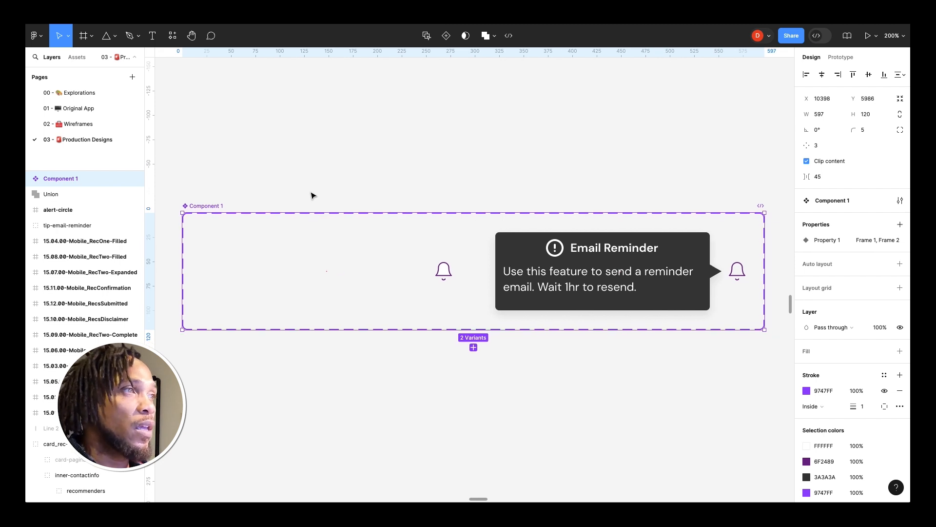
scroll(312, 196, "down", 2)
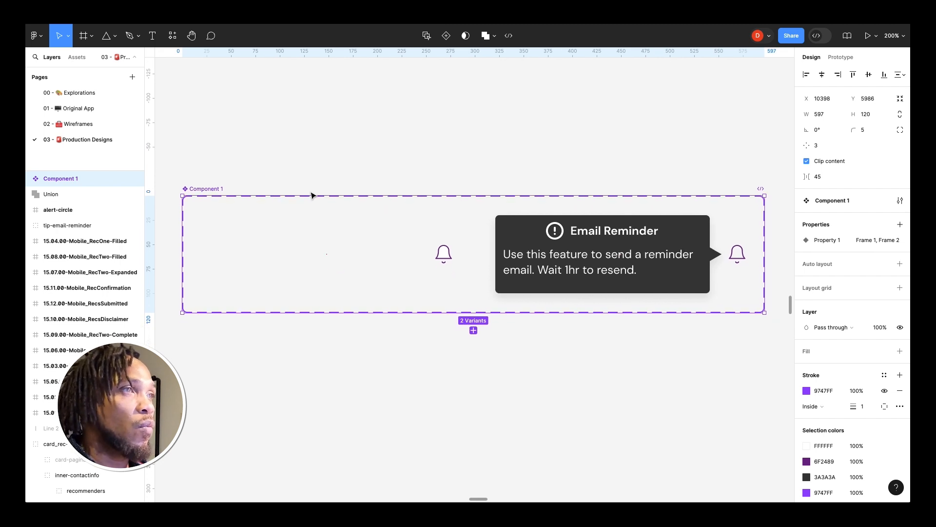
left_click(441, 256)
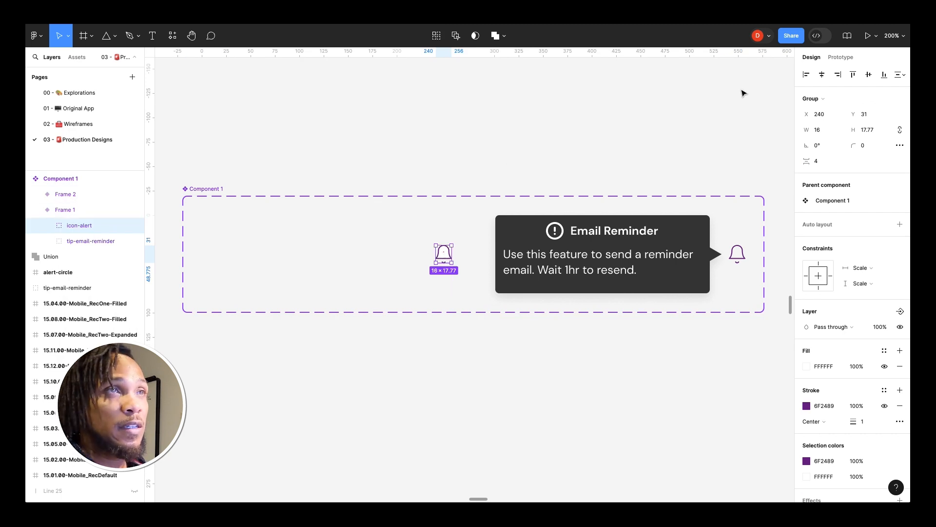
left_click(840, 57)
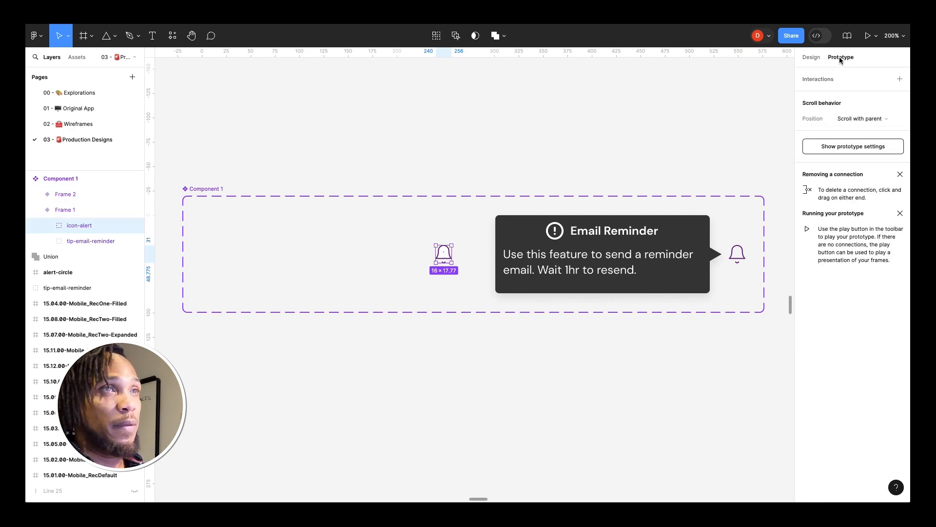
mouse_move(453, 257)
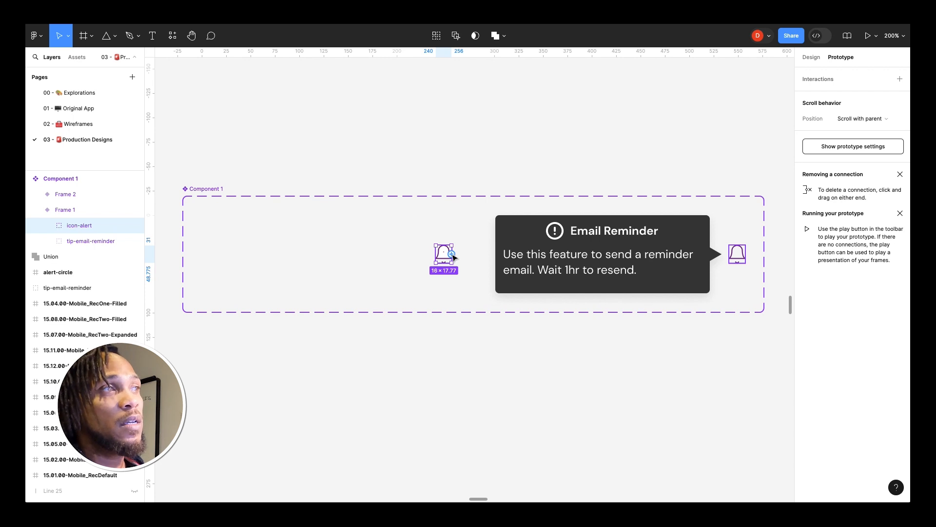
left_click_drag(454, 257, 514, 264)
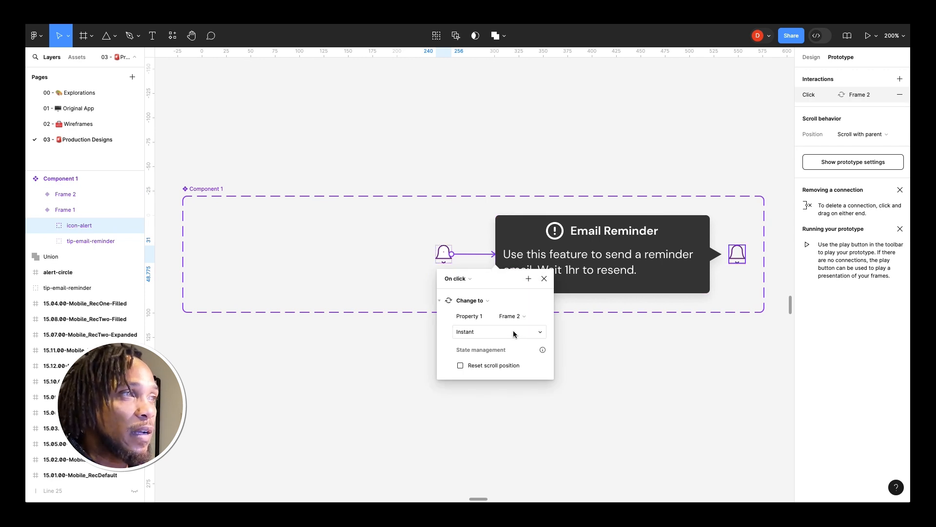
left_click(514, 334)
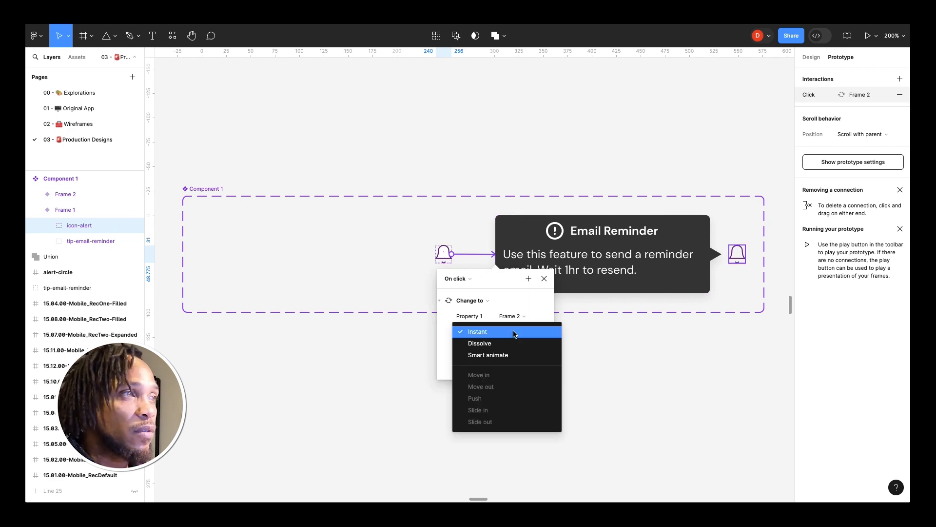
left_click(547, 298)
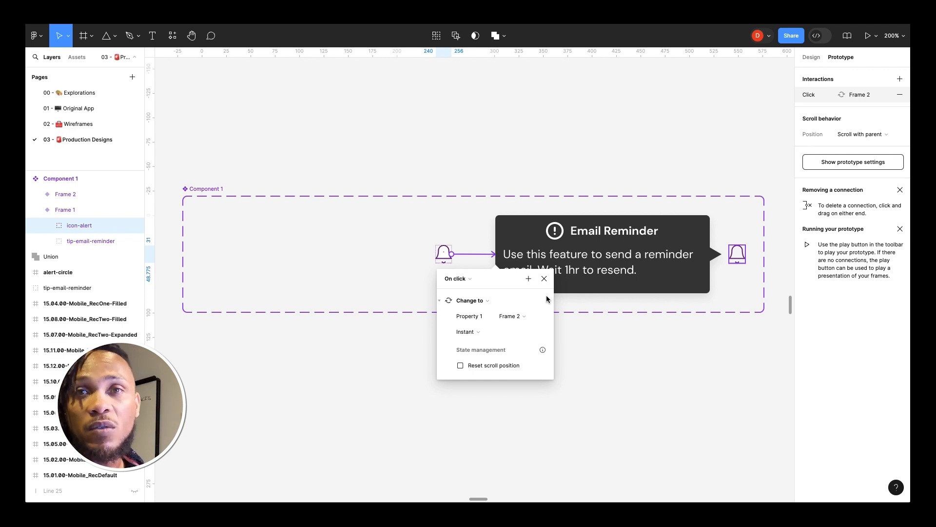
Step: Set the interaction's trigger to While hovering, keeping the Change to action
left_click(470, 280)
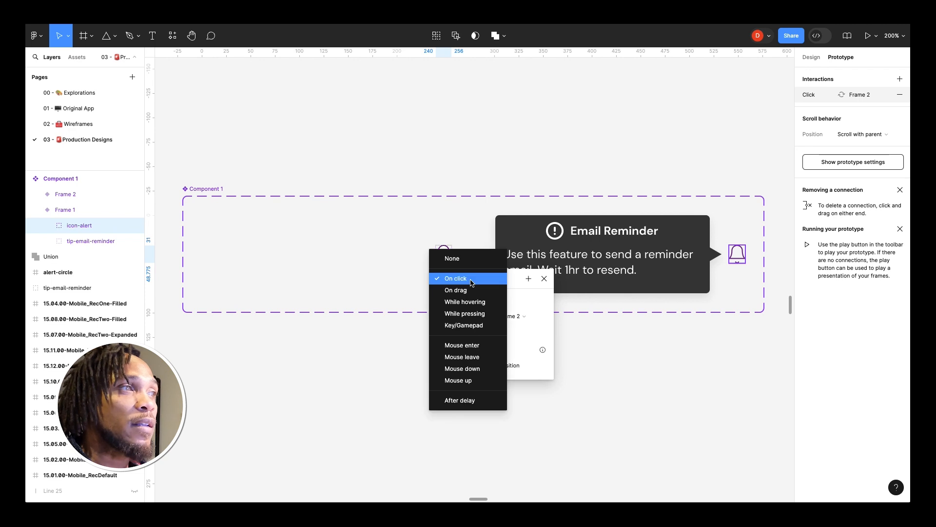
left_click(480, 303)
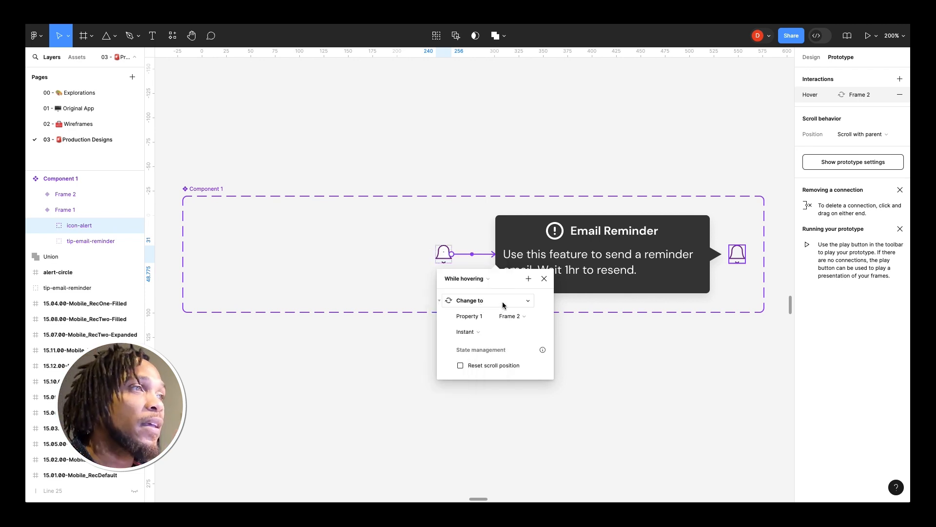
left_click(503, 301)
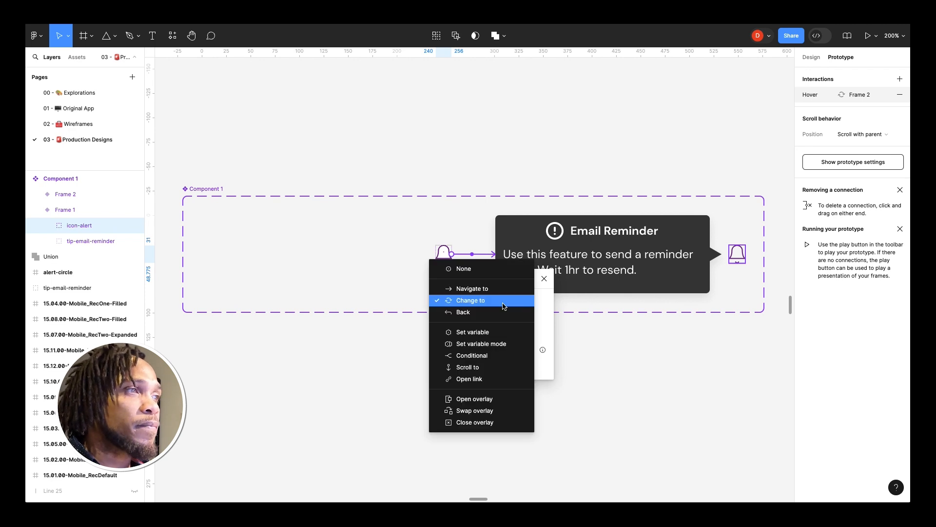
left_click(547, 307)
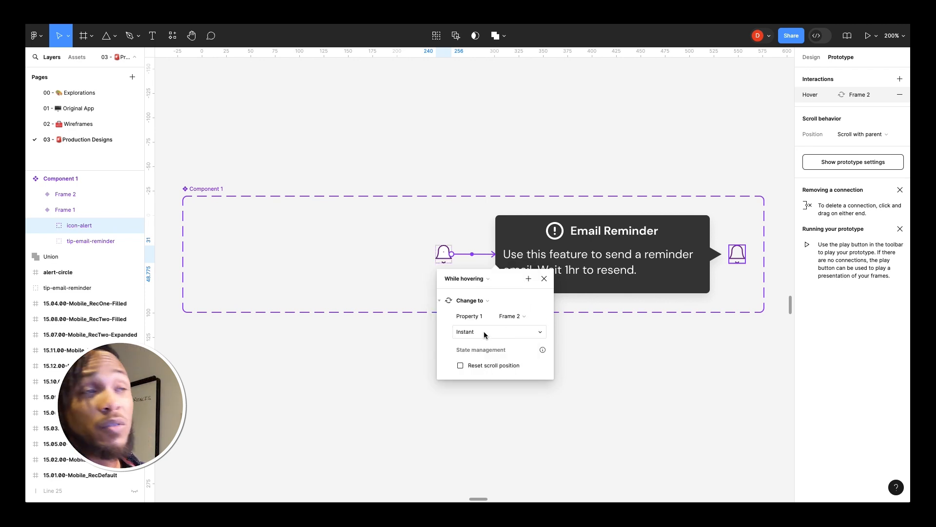
Step: Set the hover interaction's animation to Smart animate with Gentle easing and close the interaction settings
left_click(484, 332)
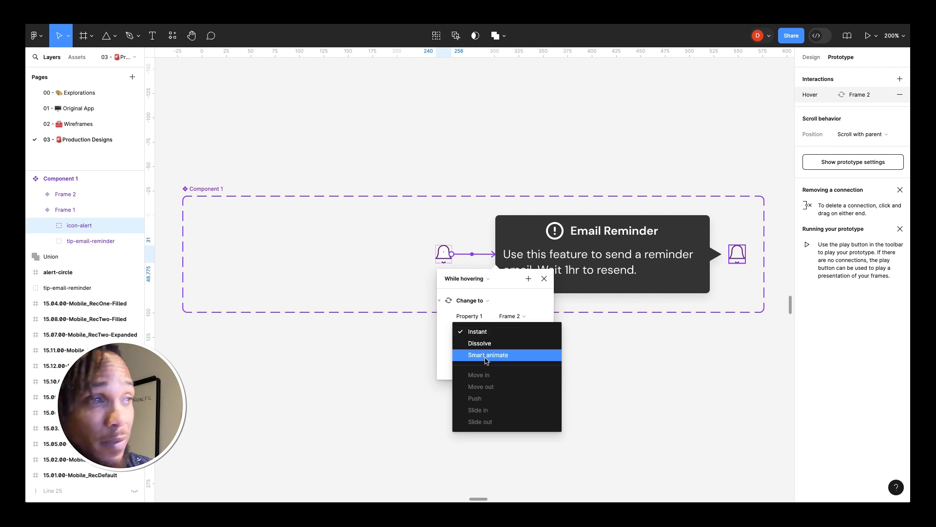
left_click(486, 354)
scroll(446, 387, "down", 1)
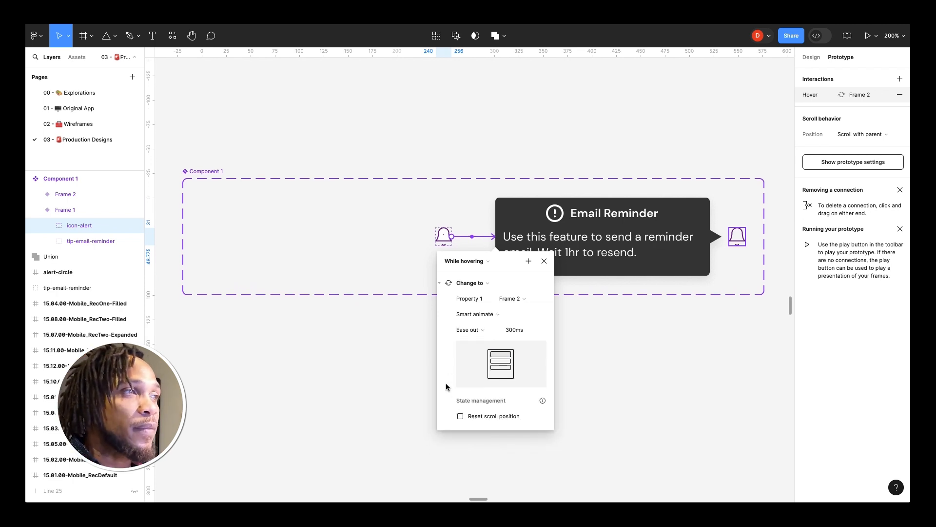
left_click(483, 330)
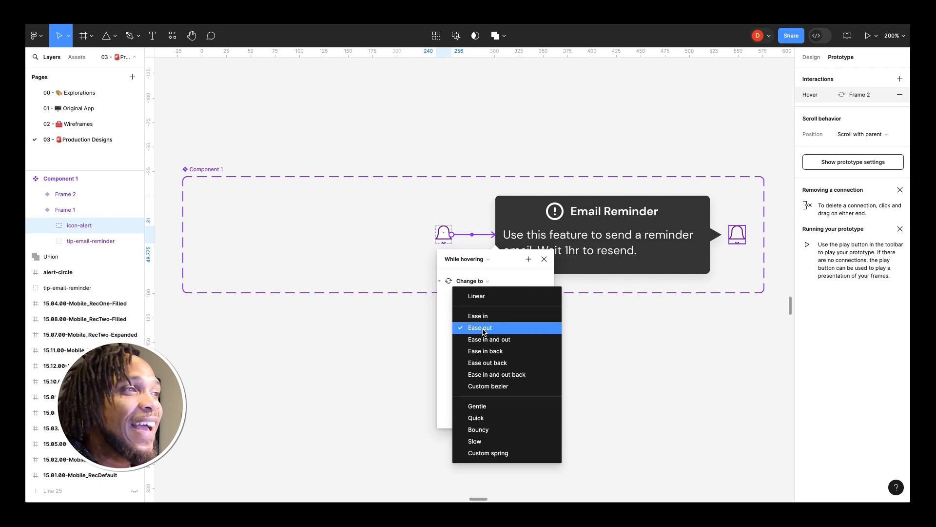
left_click(489, 410)
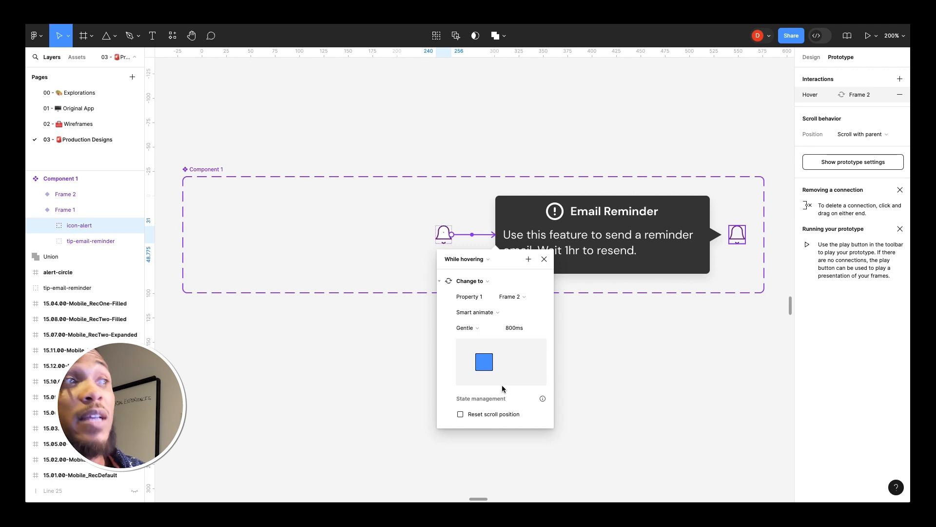
left_click(544, 260)
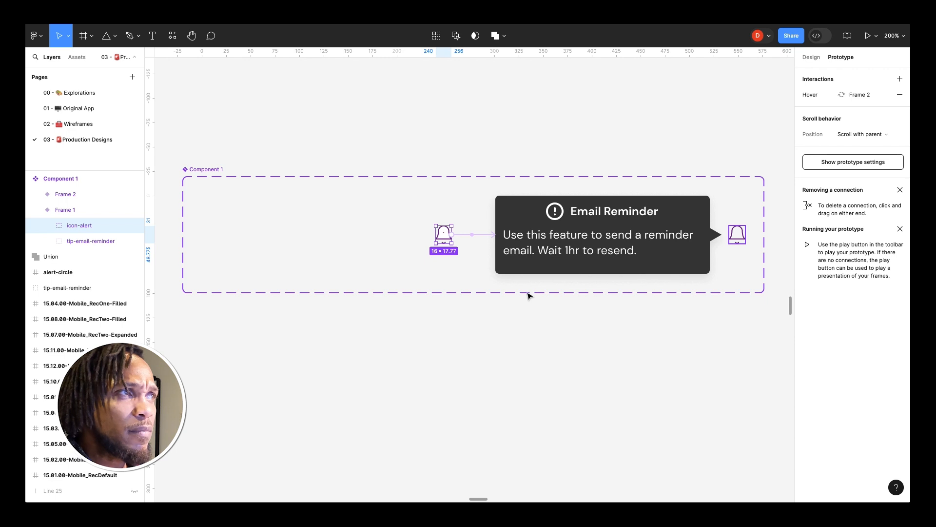
Step: Place an instance of Component 1 from the local assets into the first submitted reference row of the card
left_click(865, 39)
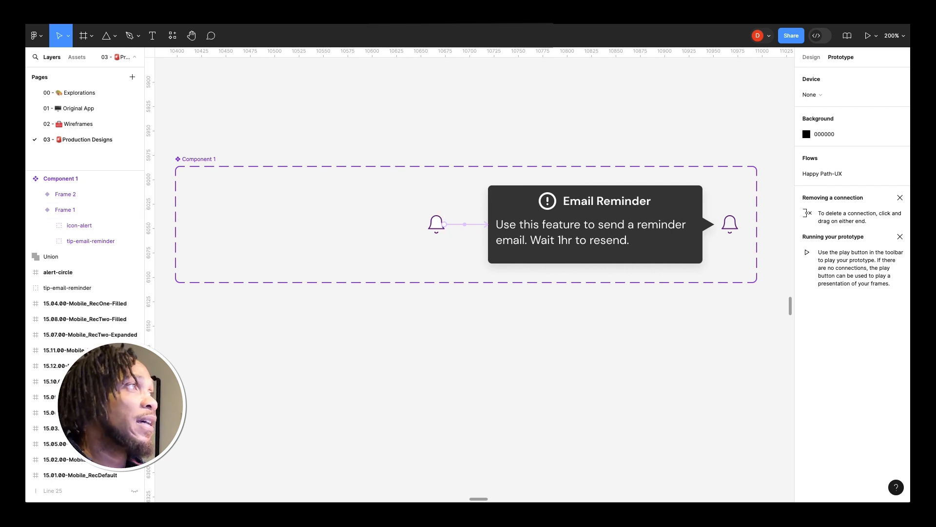
left_click(78, 58)
scroll(294, 127, "left", 8)
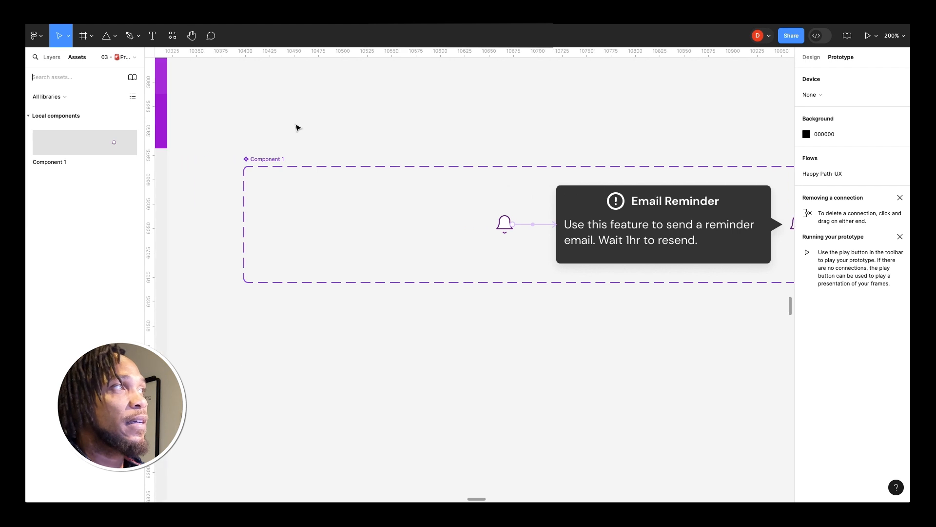
left_click(103, 154)
left_click(108, 163)
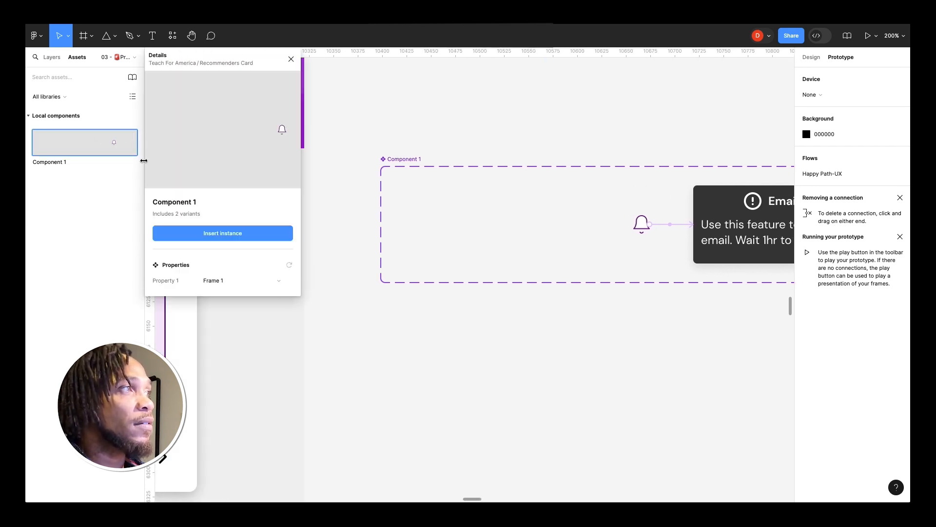
left_click(288, 59)
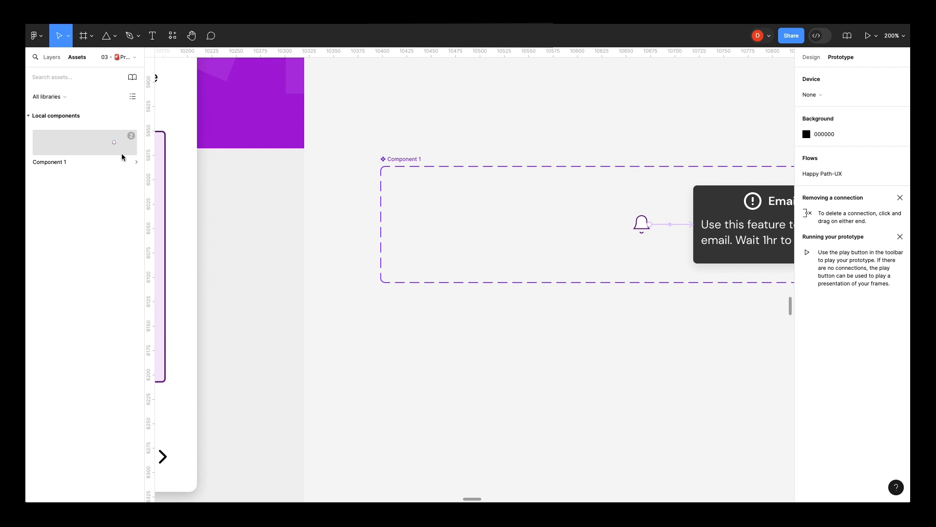
scroll(195, 175, "left", 8)
left_click_drag(122, 146, 325, 208)
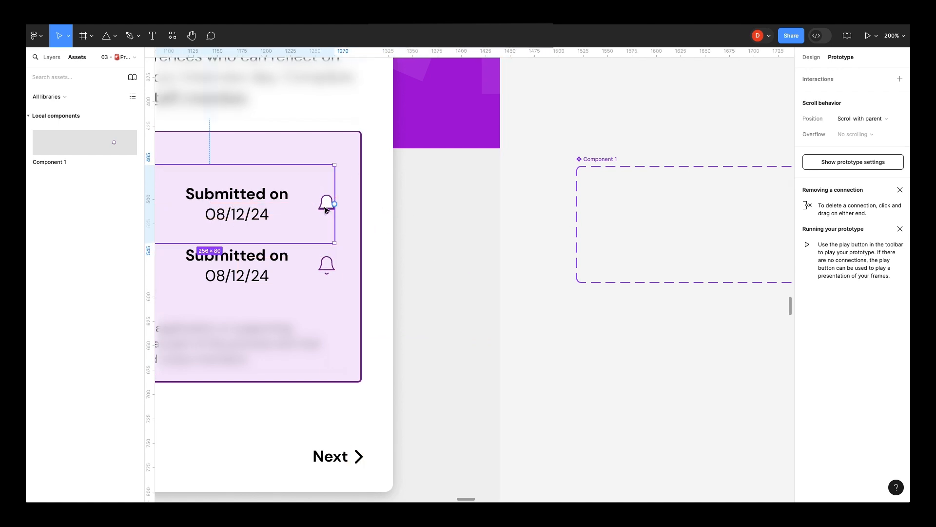
Step: Inspect the placed instance's bell icon, its layers and its variant interaction on the card
scroll(331, 227, "left", 2)
scroll(331, 227, "up", 5)
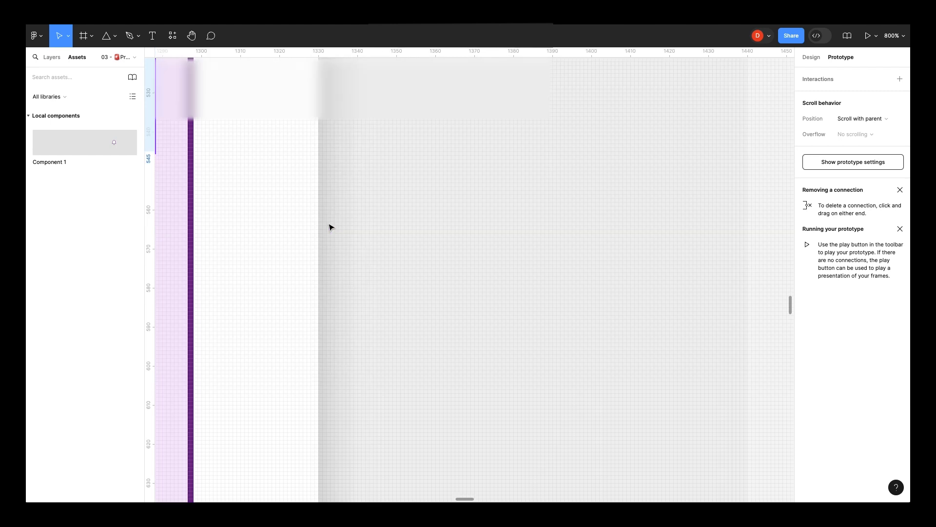
key("ctrl+minus")
scroll(331, 227, "left", 4)
scroll(331, 228, "up", 3)
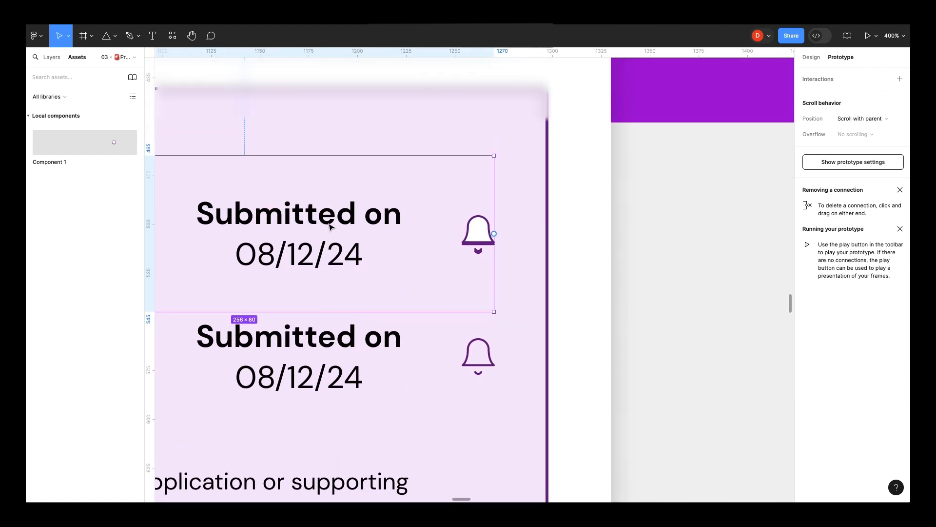
left_click(478, 305)
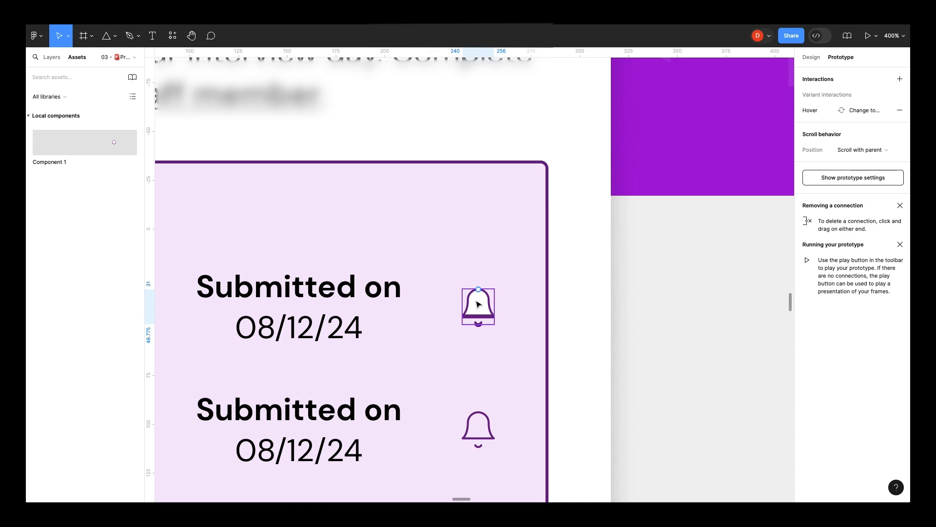
left_click(815, 57)
left_click(480, 310)
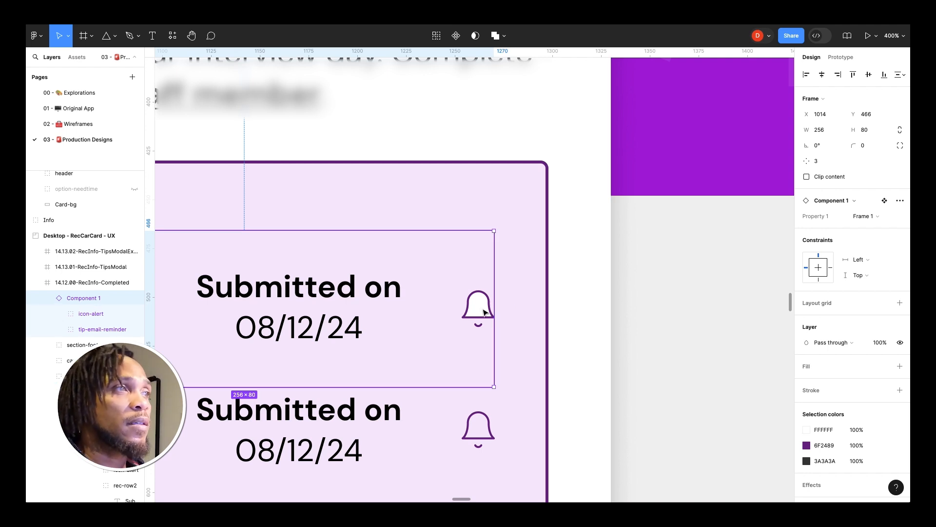
left_click(485, 312)
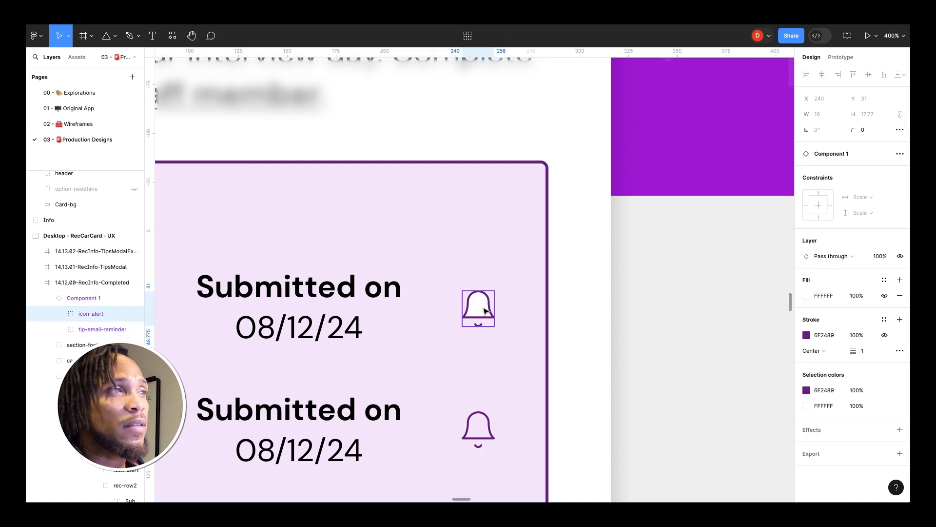
left_click(342, 293)
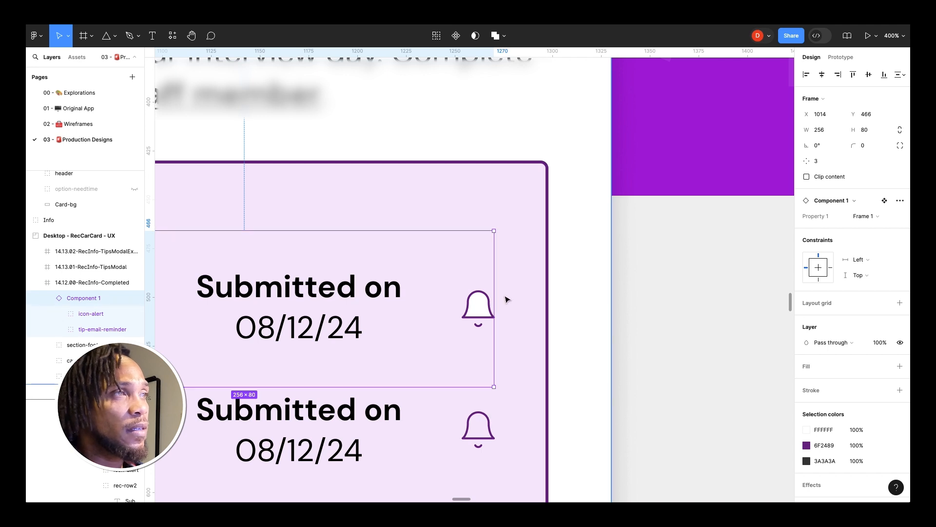
Step: Preview the prototype and test the Email Reminder tooltip on the first row's bell
left_click(485, 312)
key("Escape")
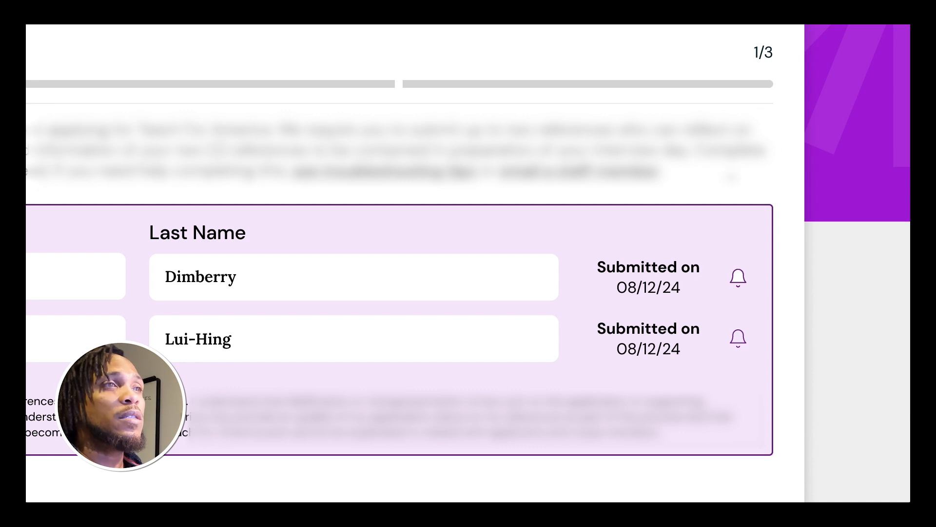
mouse_move(738, 280)
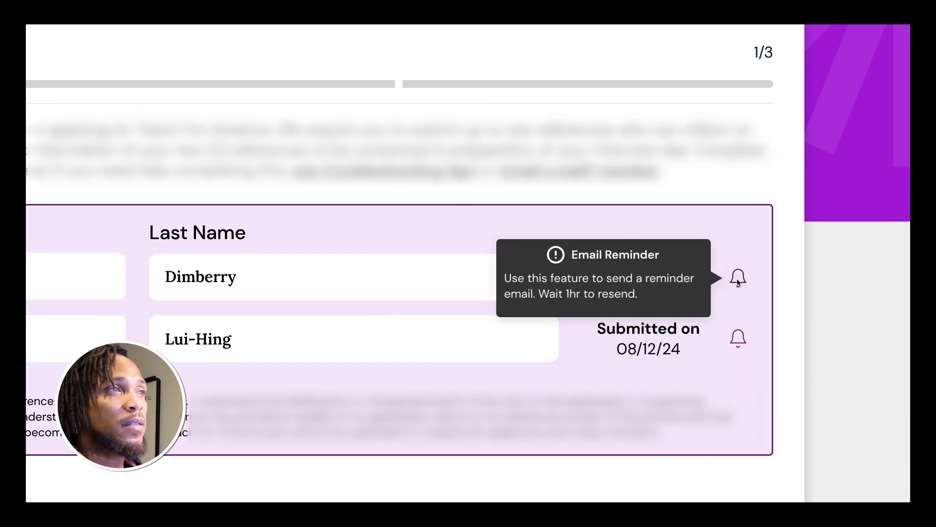